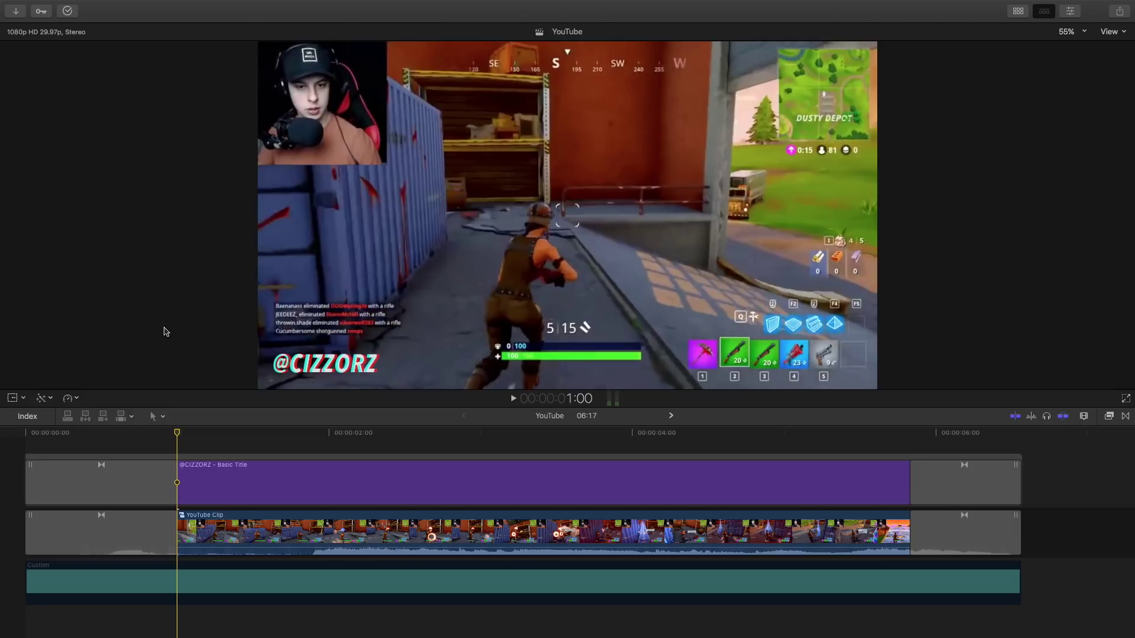
Show the Libraries sidebar and Browser with the 5-15-18 event's five clips.
key("ctrl+super+1")
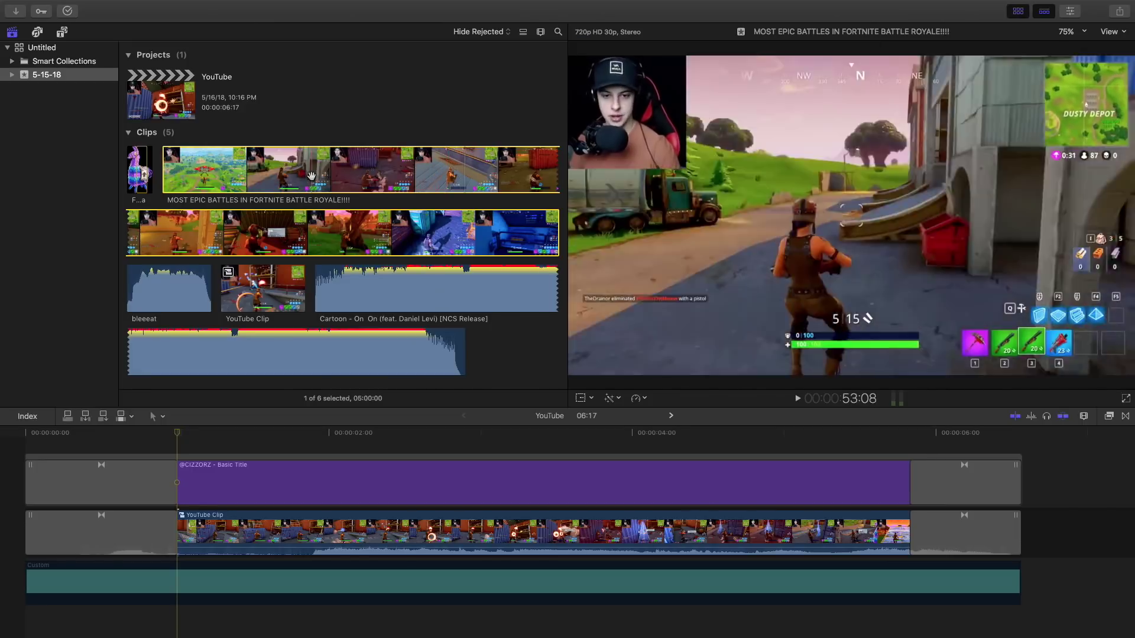
left_click_drag(141, 172, 144, 170)
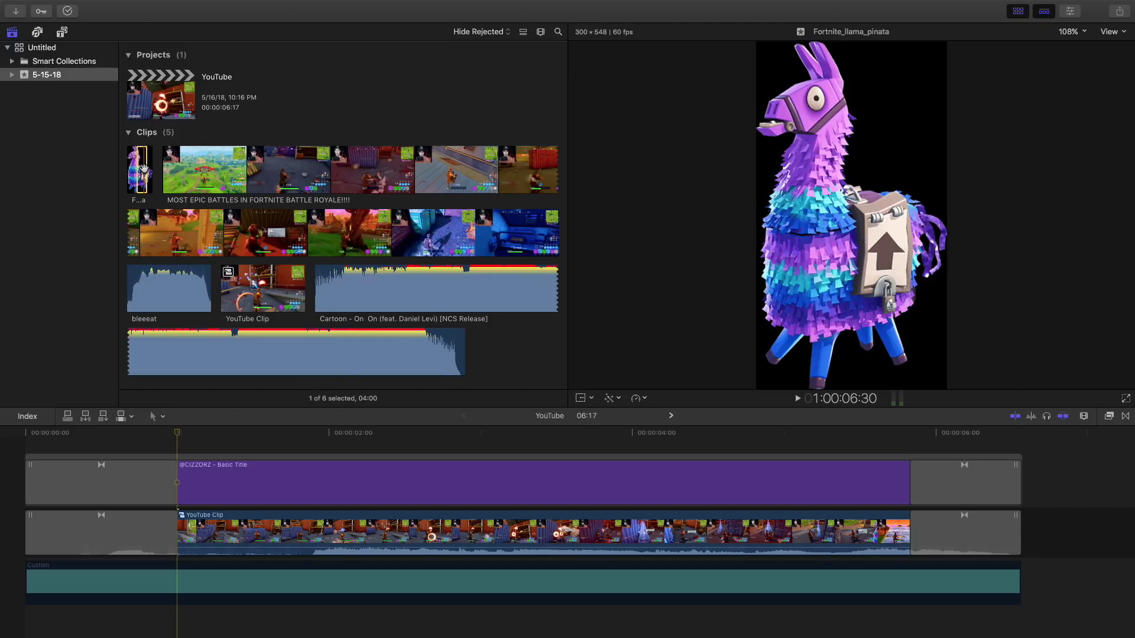
left_click(325, 177)
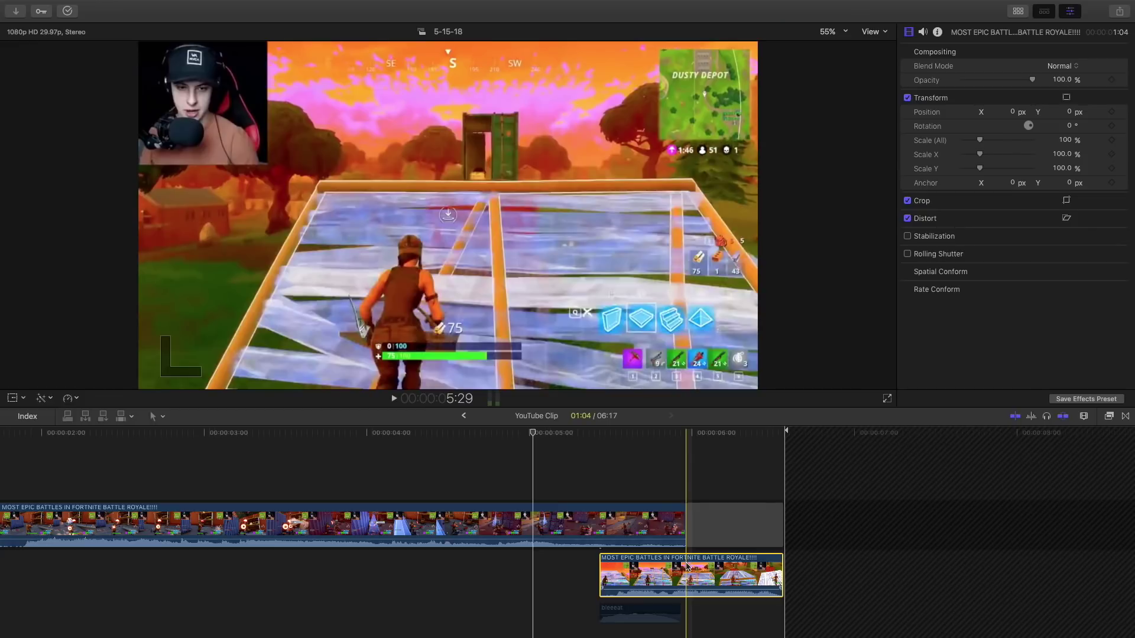
Connect the Fortnite_llama_pinata image above the main gameplay clip and preview it.
left_click(638, 523)
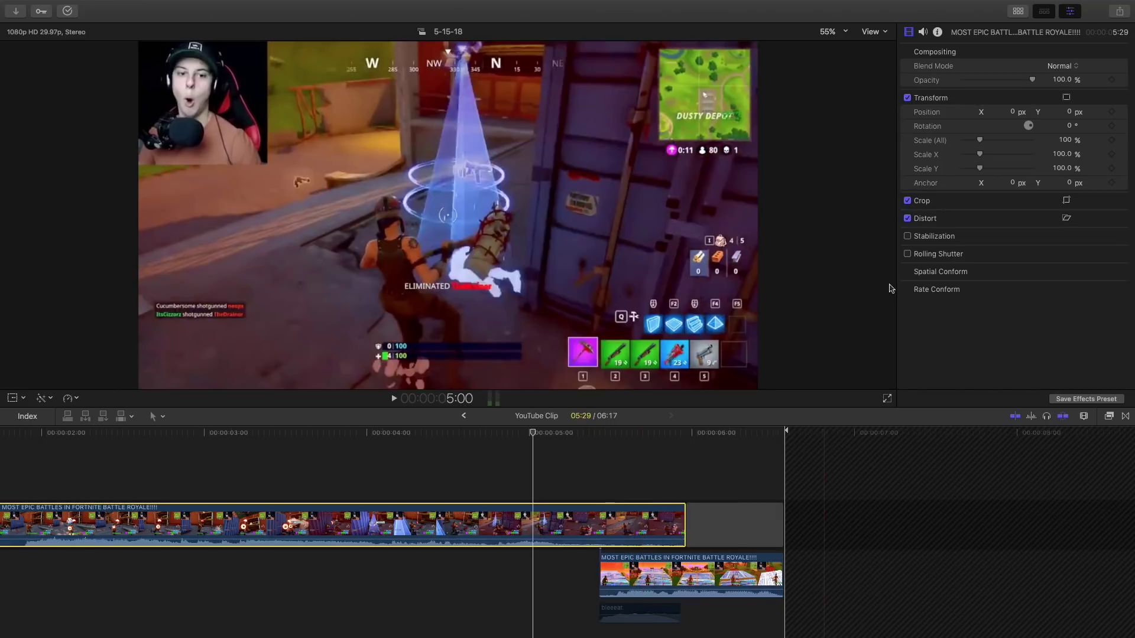
left_click(1017, 10)
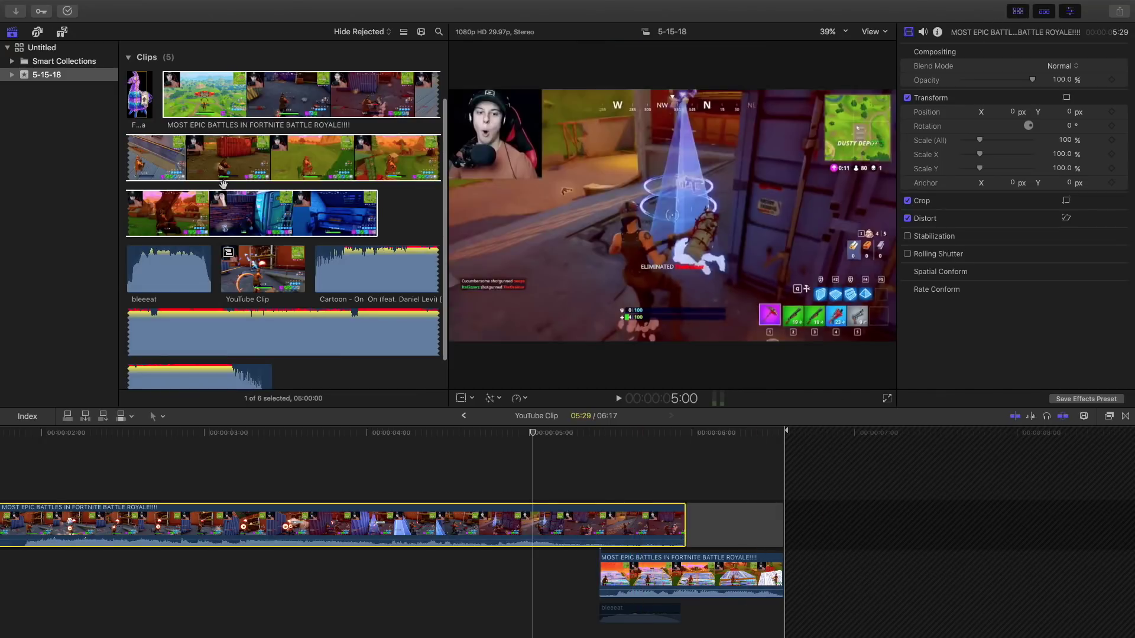
left_click(257, 224)
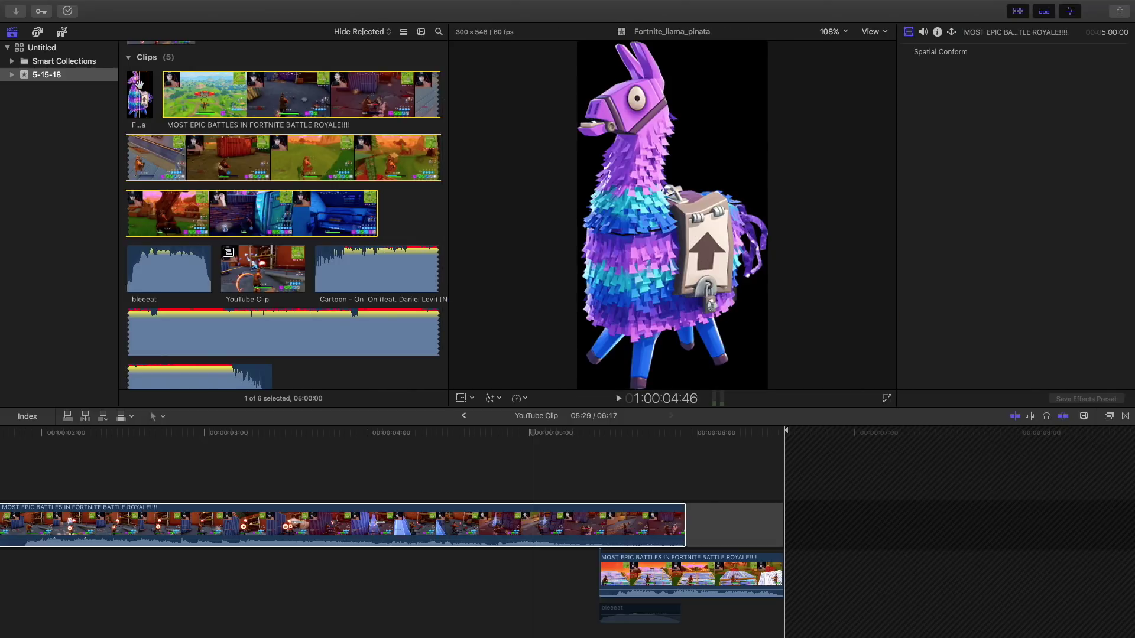
left_click_drag(139, 84, 609, 463)
key("ctrl+super+1")
scroll(608, 464, "right", 5)
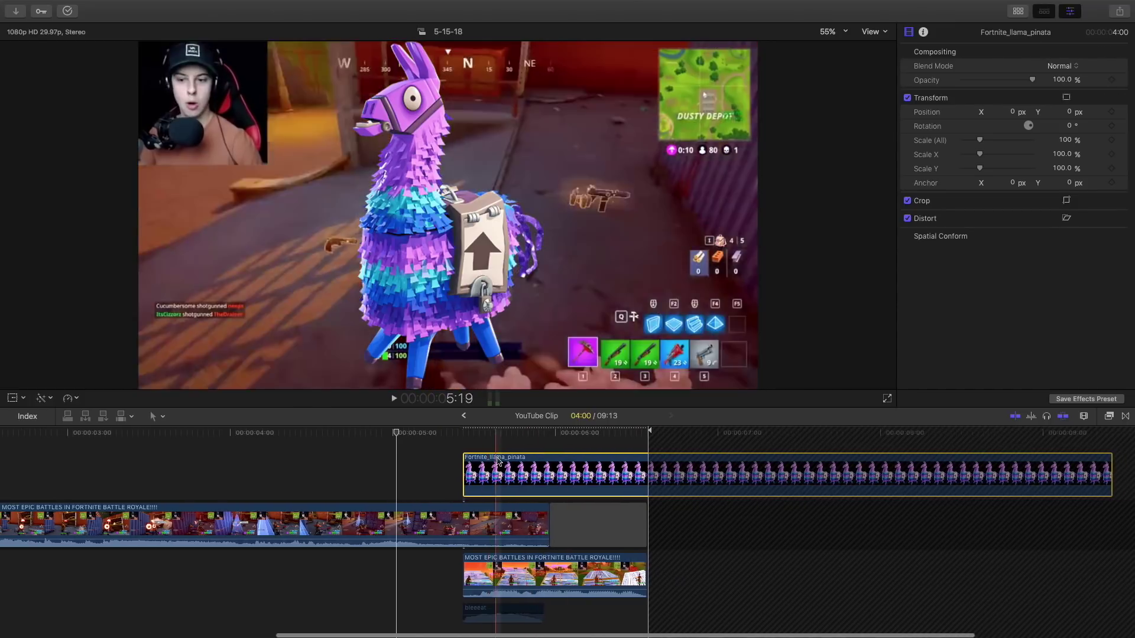
left_click(548, 472)
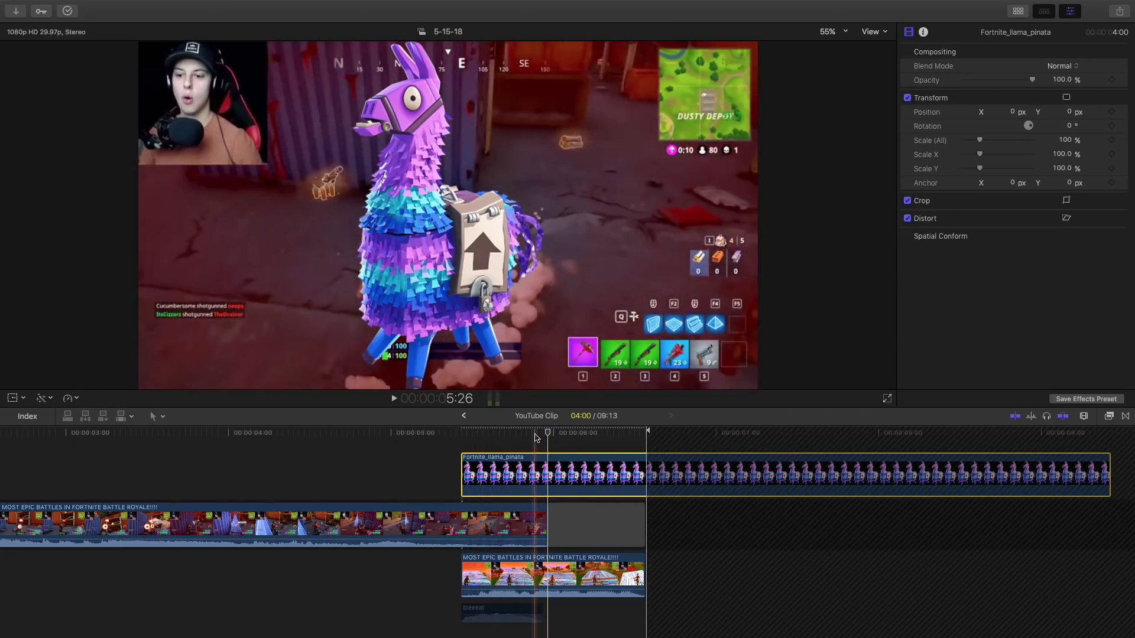
Back in the YouTube project, lengthen the main gameplay, lower battles and llama clip ends.
key("super+bracketleft")
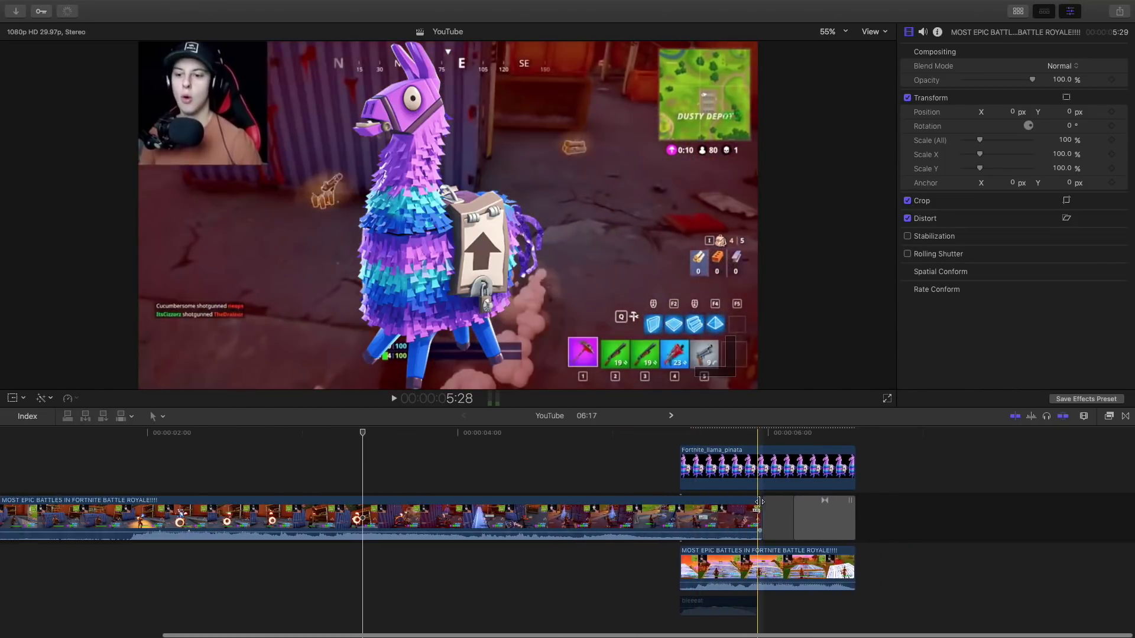
left_click_drag(758, 498, 940, 498)
left_click_drag(853, 566, 940, 566)
scroll(853, 553, "right", 6)
left_click_drag(663, 470, 759, 470)
Trim the llama clip's end and cut the main gameplay clip to end with it.
left_click_drag(580, 433, 492, 434)
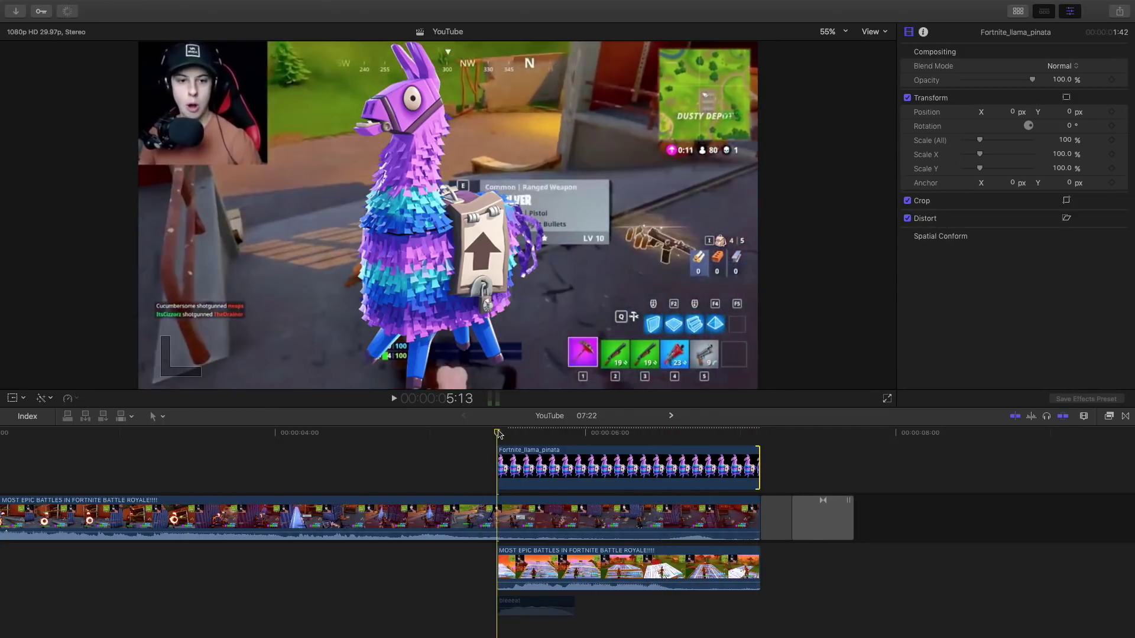
left_click(714, 432)
left_click_drag(758, 461, 651, 452)
left_click_drag(757, 558, 910, 553)
scroll(551, 484, "right", 3)
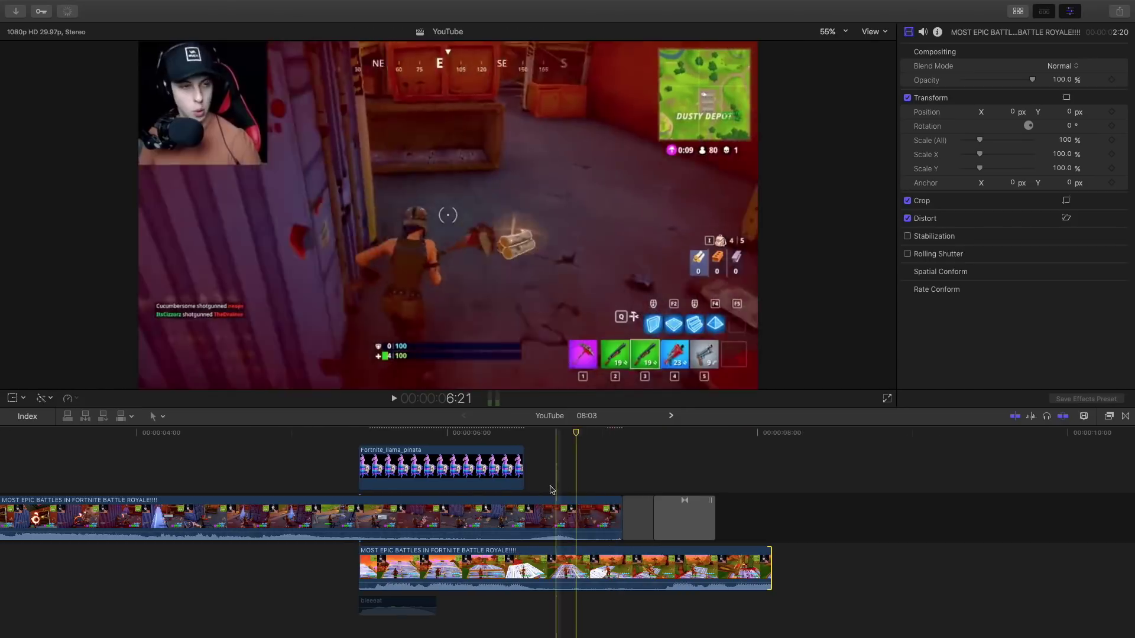
left_click(523, 467)
left_click_drag(607, 514, 523, 514)
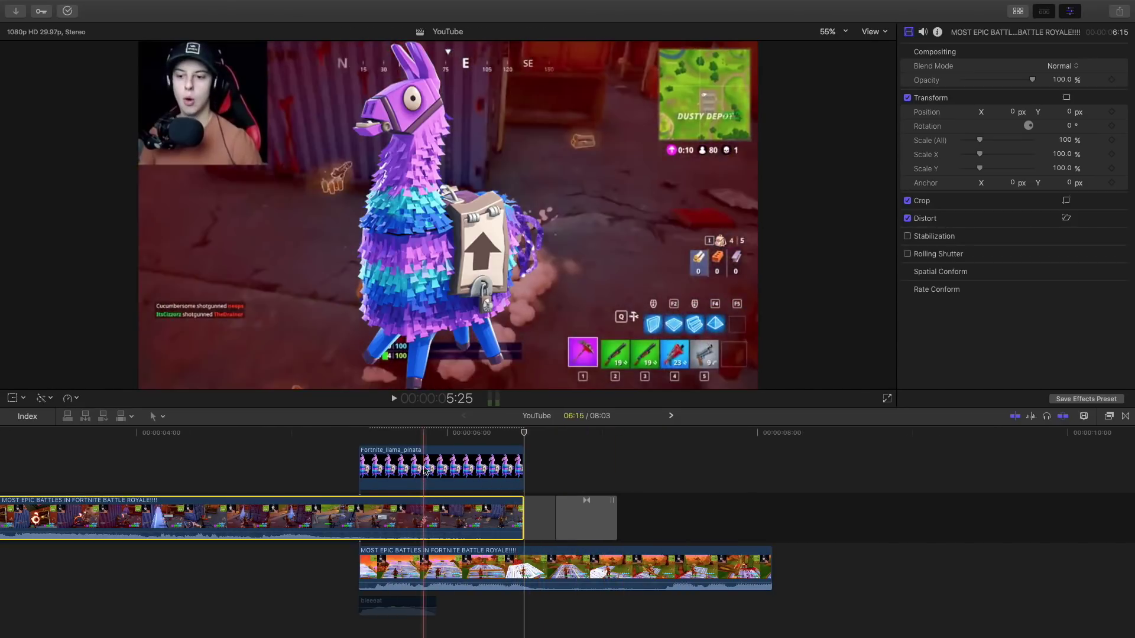
Select the llama clip, enable the Transform tool, and zoom the viewer out to 25%.
left_click(424, 470)
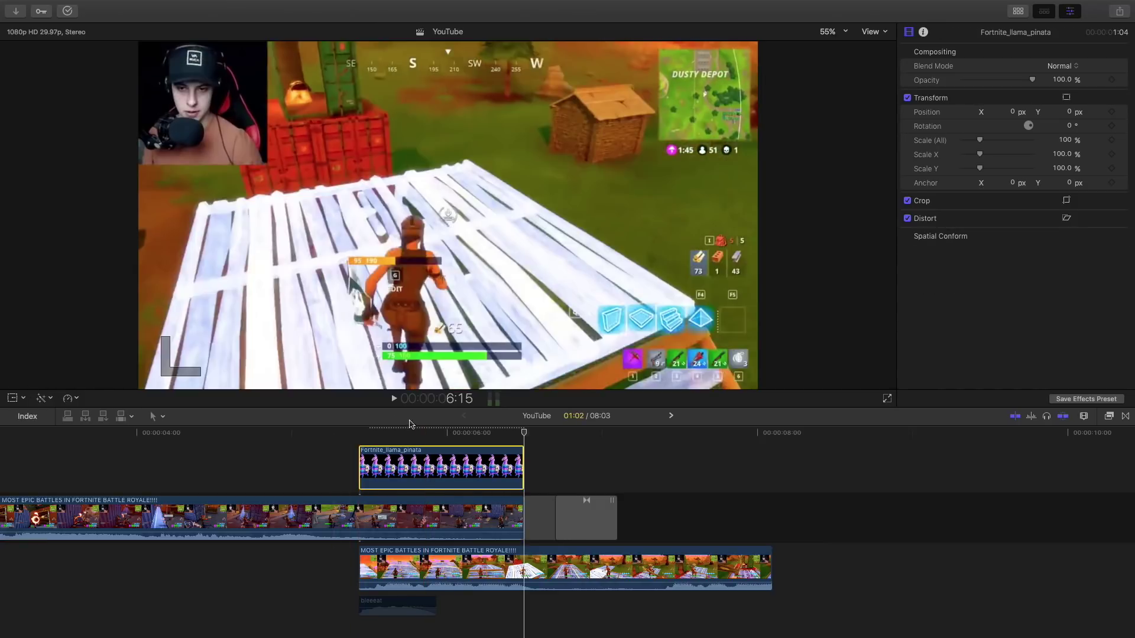
left_click(436, 434)
left_click(11, 400)
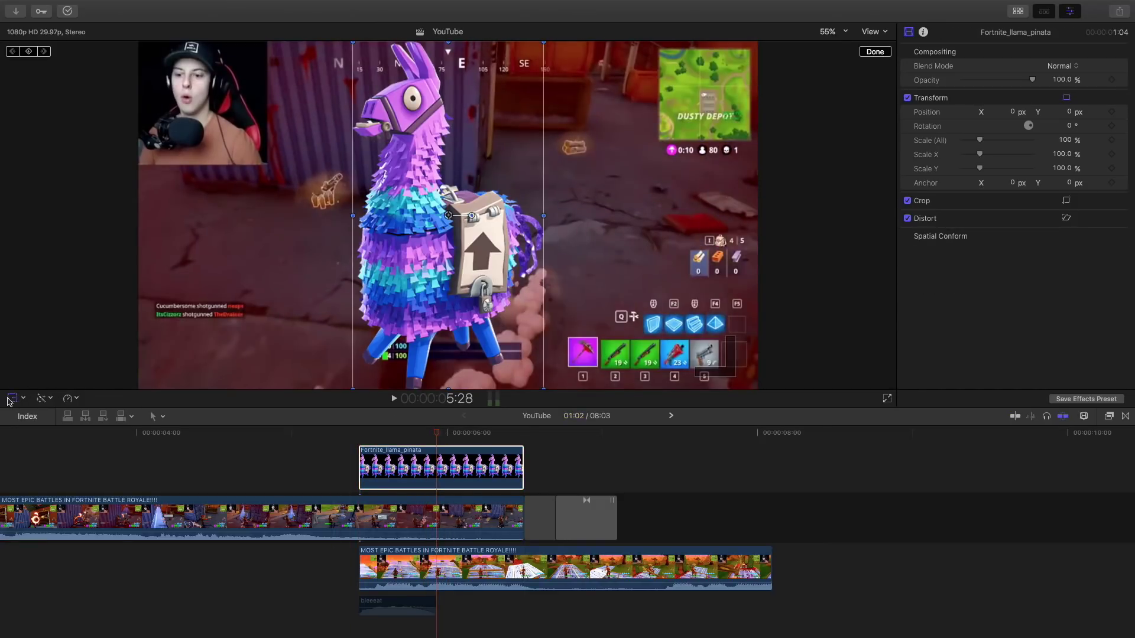
left_click(607, 303)
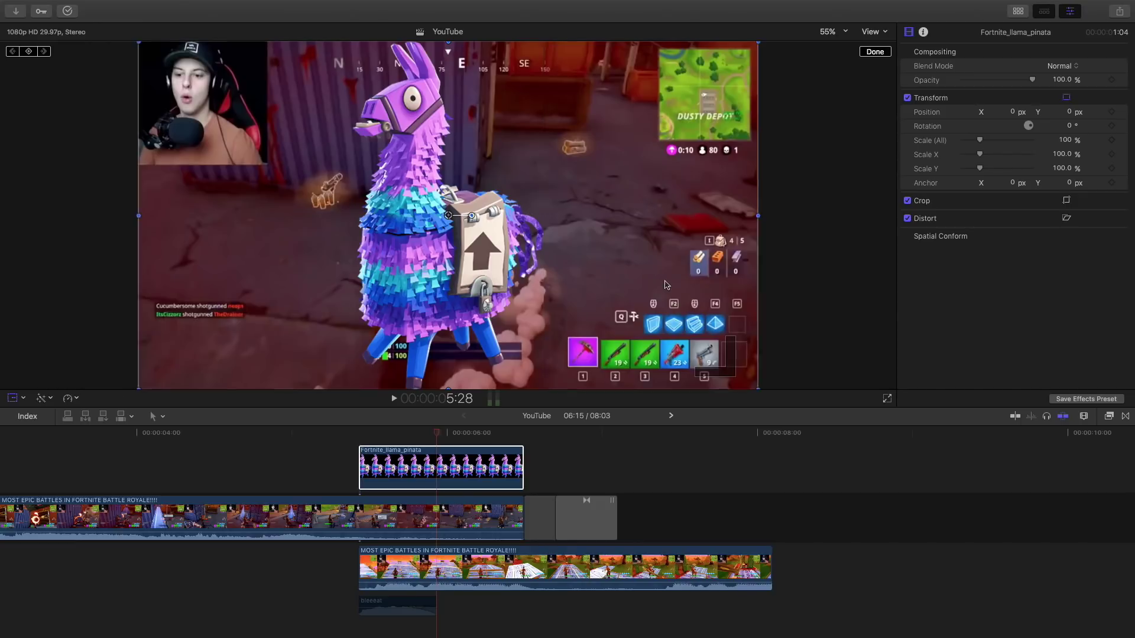
key("super+minus")
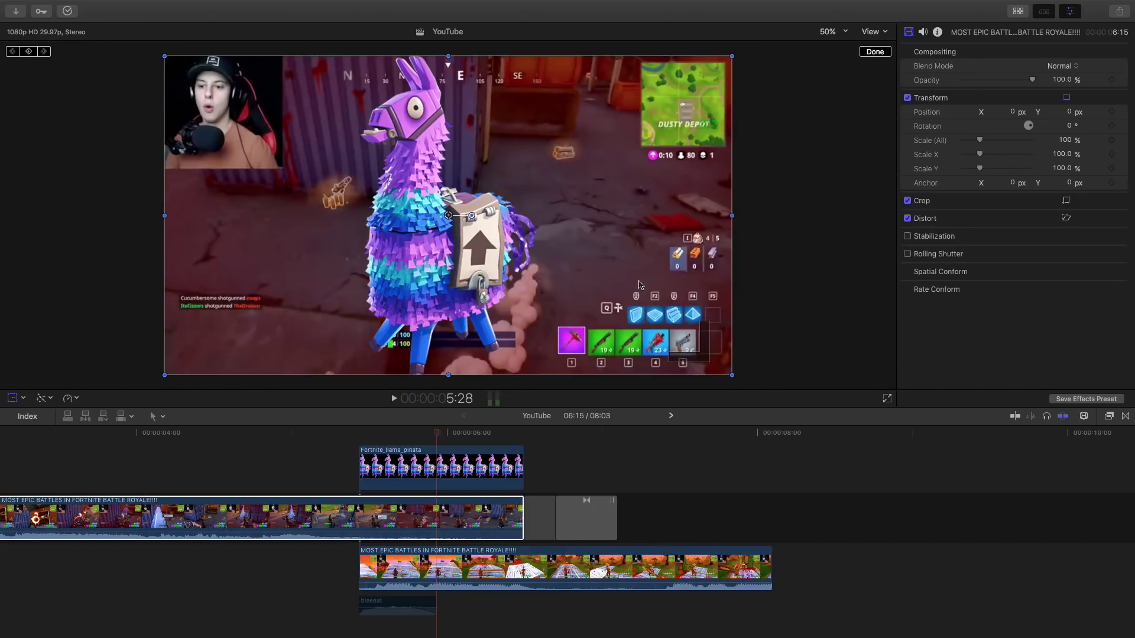
key("super+minus")
Scale the llama to 116.77%, rotate it -3.1°, and move it to 696.3, -66.0.
left_click(479, 242)
mouse_move(492, 295)
left_mouse_down()
mouse_move(505, 301)
mouse_move(499, 315)
left_mouse_up()
left_click_drag(437, 131, 534, 139)
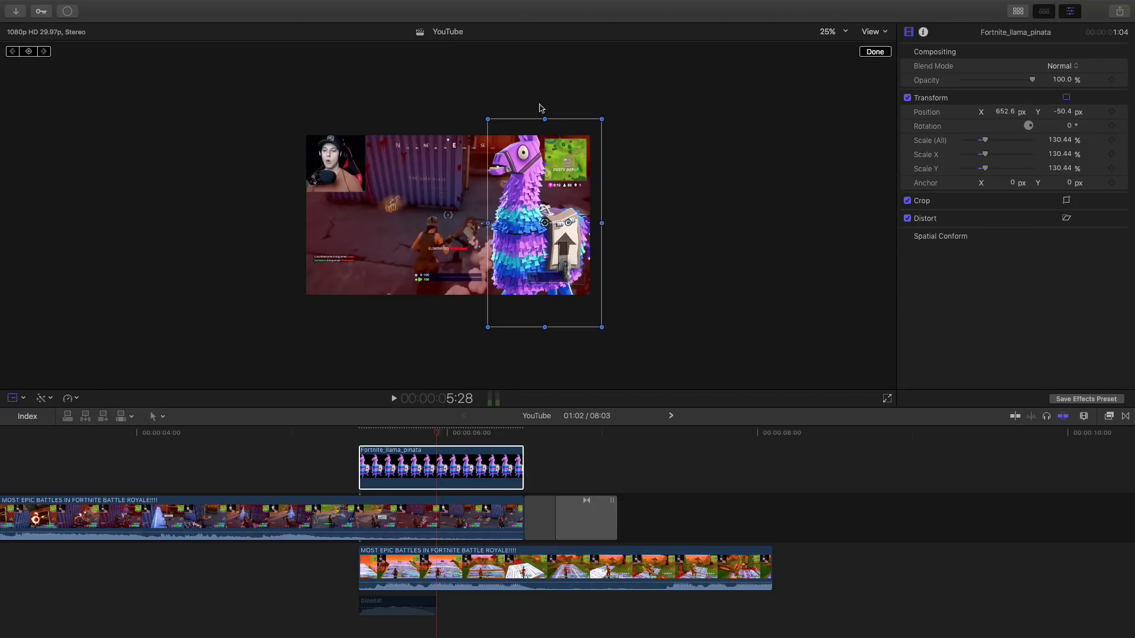
mouse_move(523, 126)
left_mouse_down()
mouse_move(523, 140)
mouse_move(519, 117)
left_mouse_up()
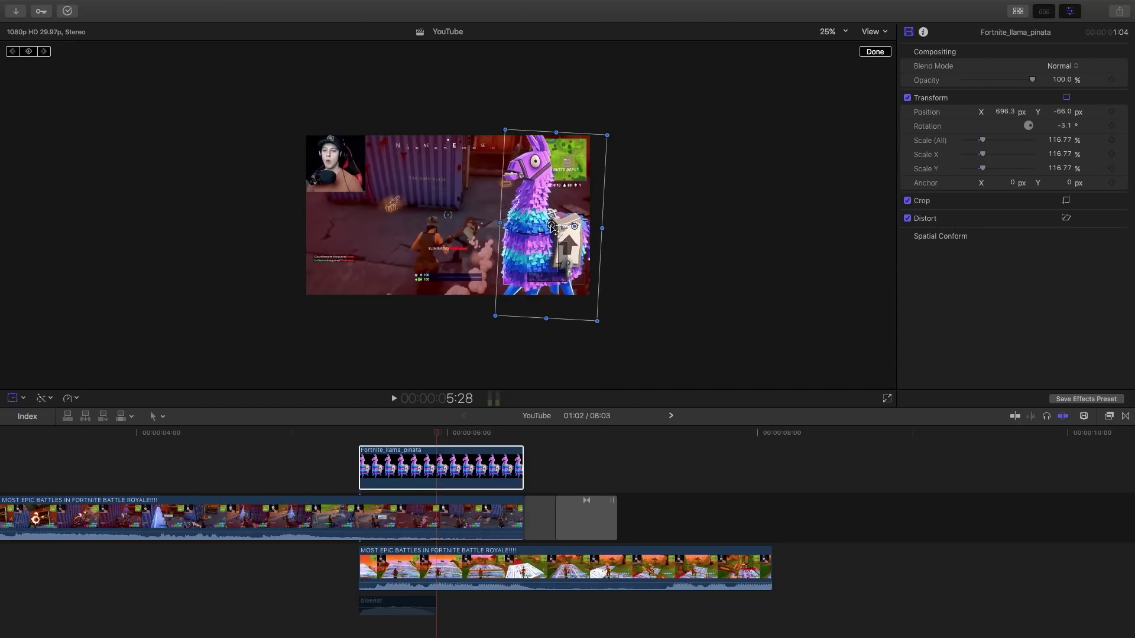
left_click(361, 431)
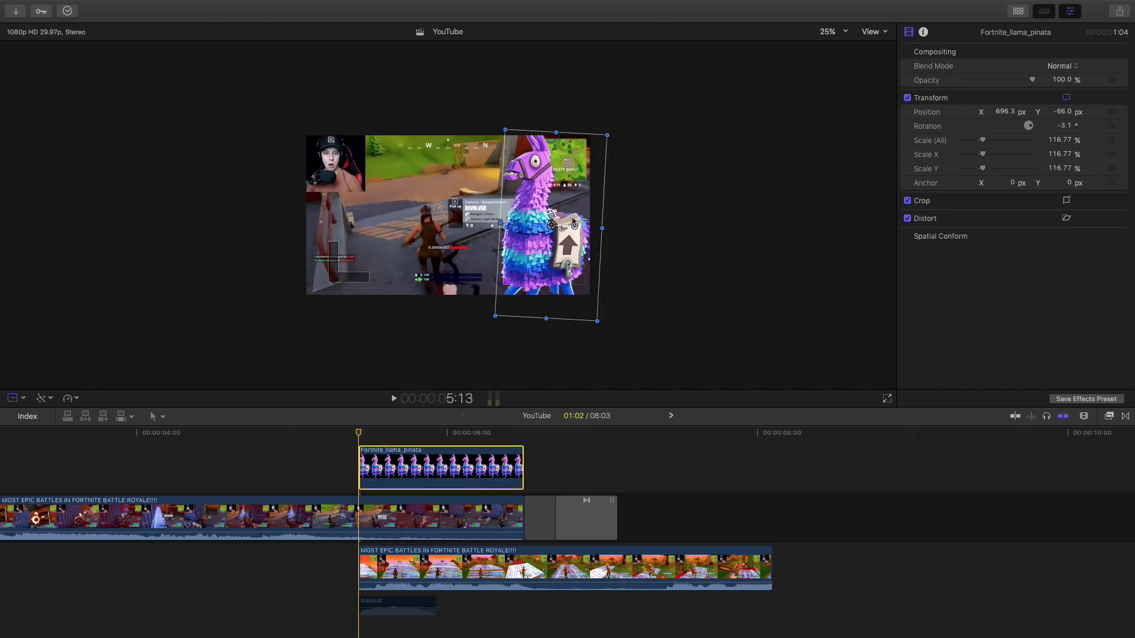
At the llama's start, move it off-frame right to X 1332.4 and add a position keyframe.
left_click_drag(550, 226, 645, 225)
key("super+equal")
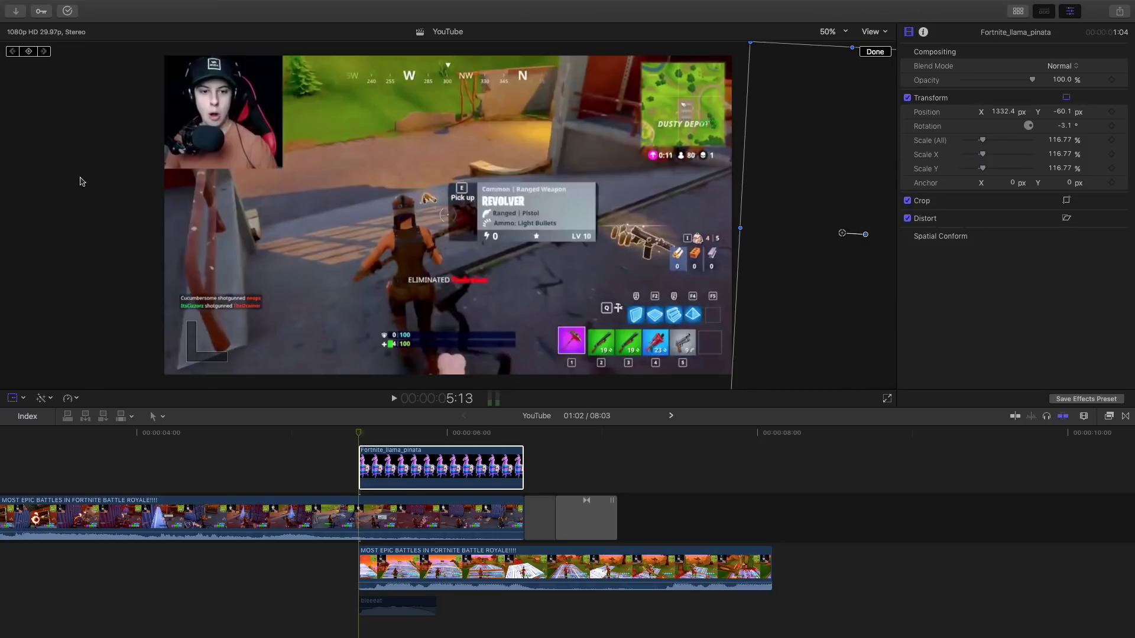
left_click(28, 51)
At the clip's end, drag the llama off the left edge to X -1330.6 and scrub to check.
left_click(522, 434)
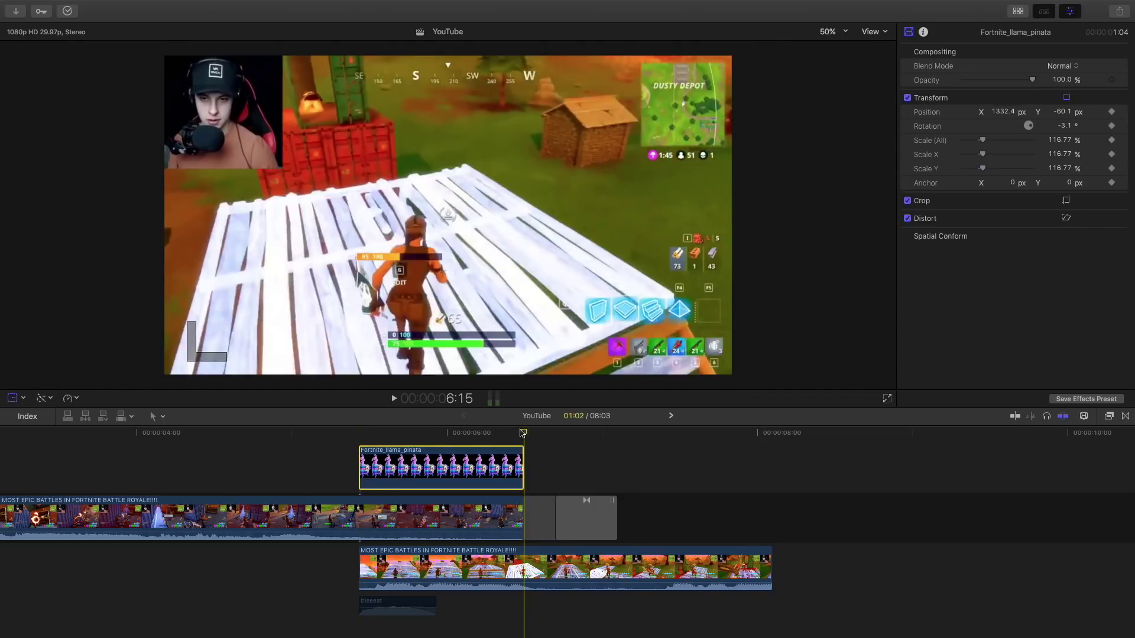
left_click(519, 433)
left_click_drag(844, 234, 54, 232)
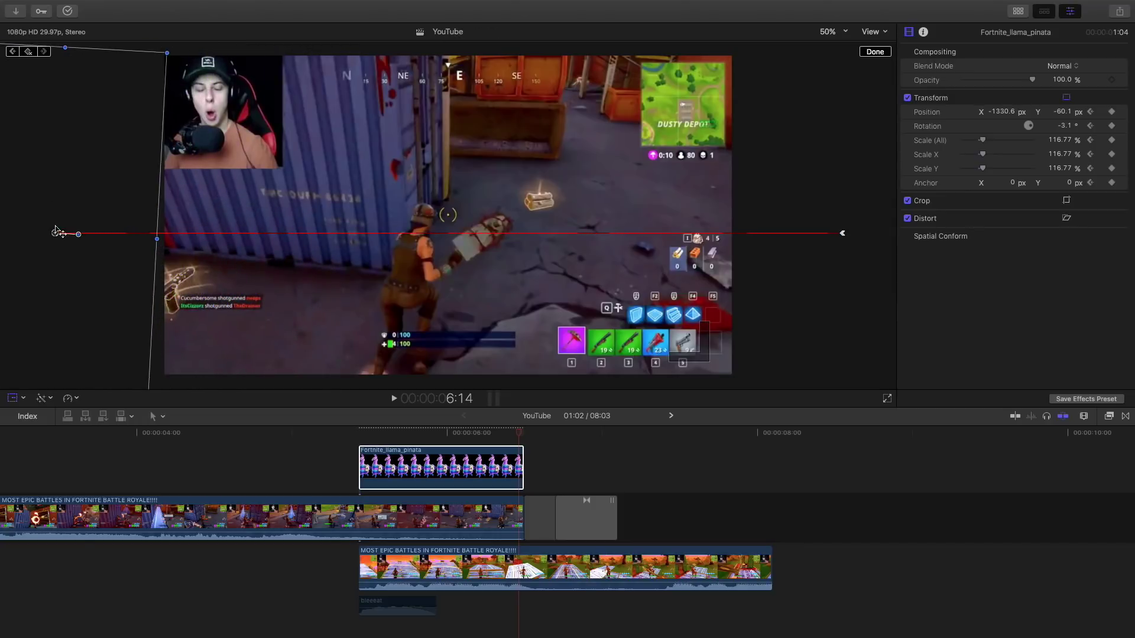
left_click_drag(520, 432, 357, 432)
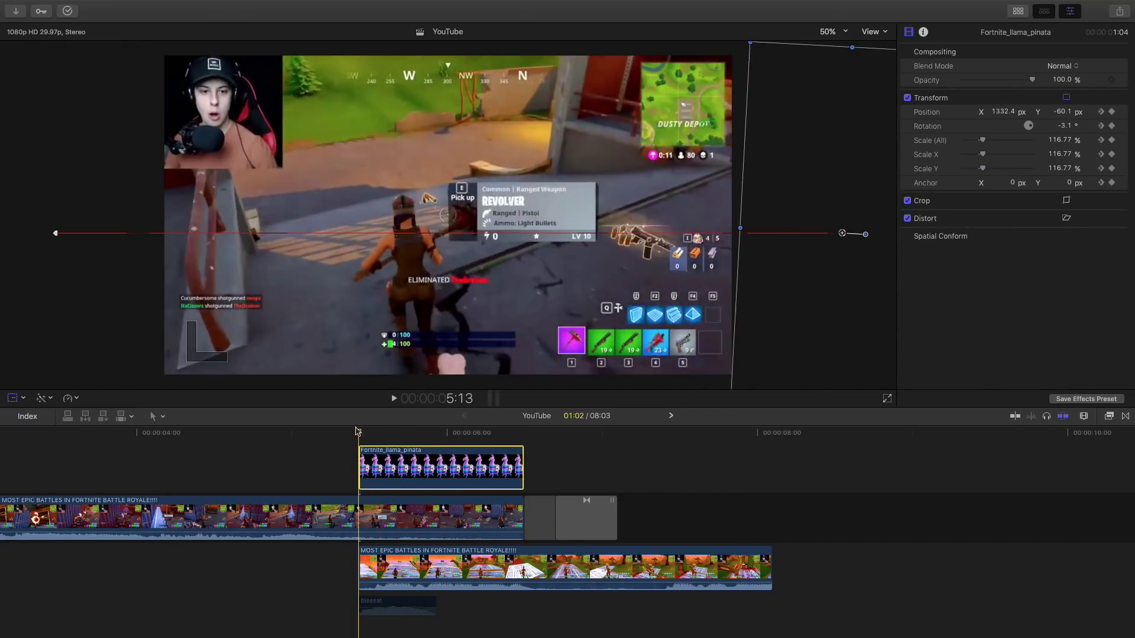
key("space")
key("space")
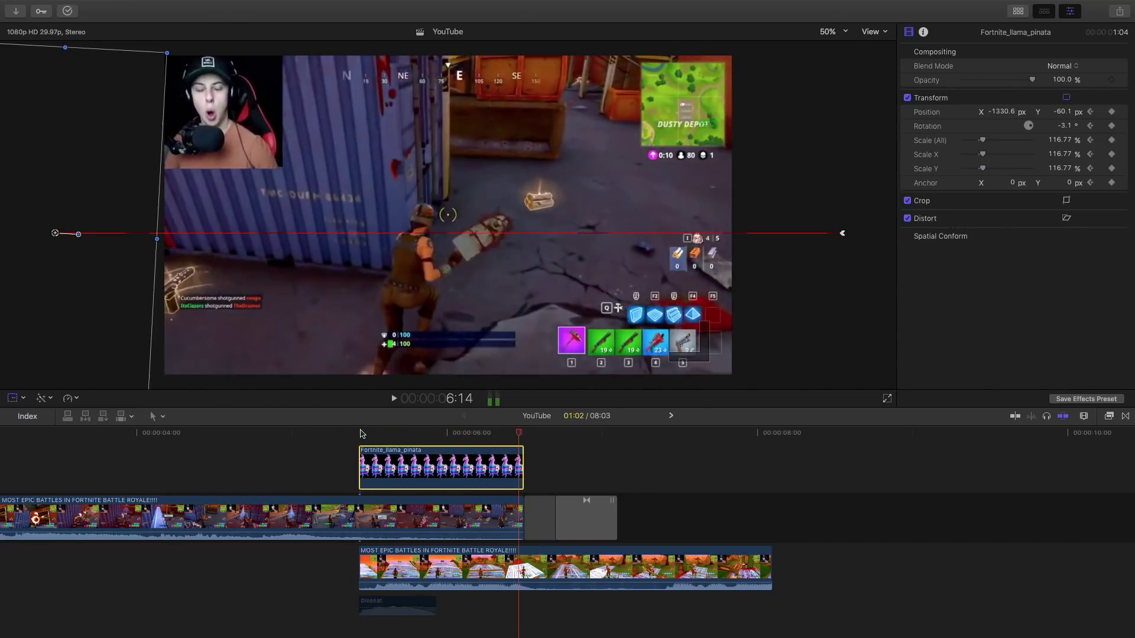
left_click_drag(371, 434, 444, 434)
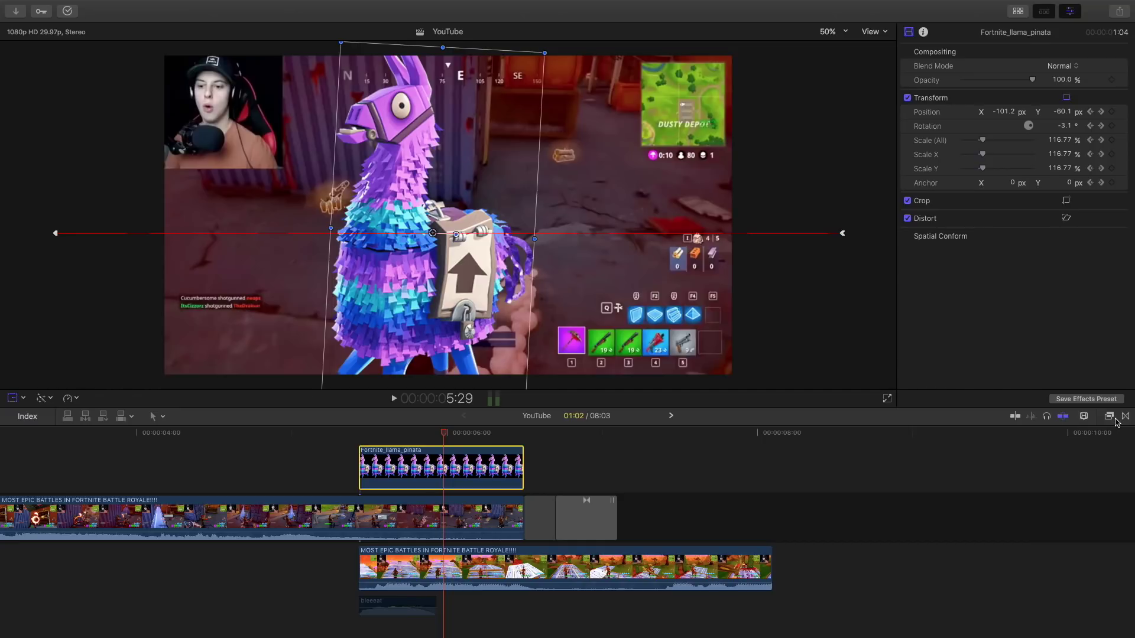
Search 'draw mask', apply Draw Mask to the main Fortnite battles clip, and play back the overlay.
left_click(1109, 416)
type("d")
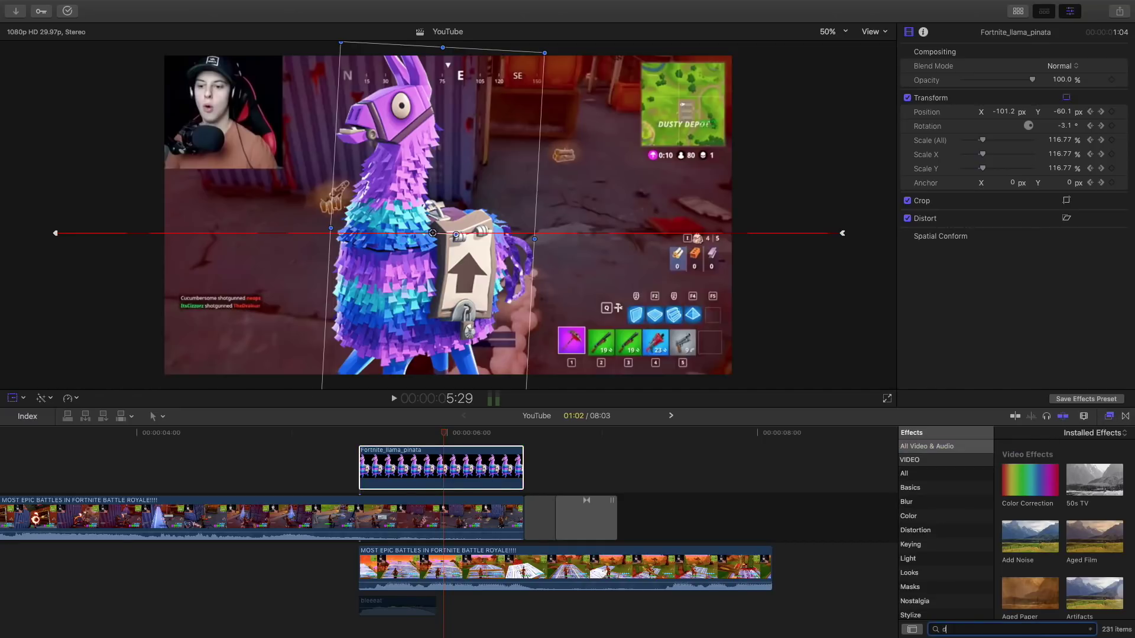
type("raw mask")
mouse_move(1030, 467)
left_mouse_down()
mouse_move(550, 490)
mouse_move(476, 511)
left_mouse_up()
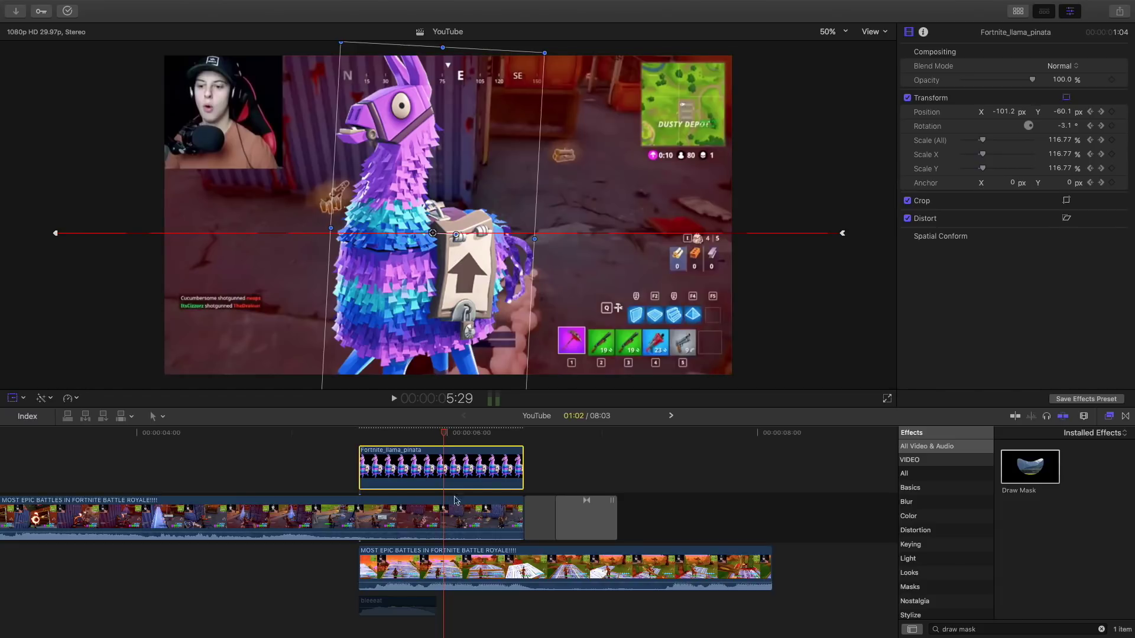
left_click(455, 517)
scroll(532, 473, "left", 5)
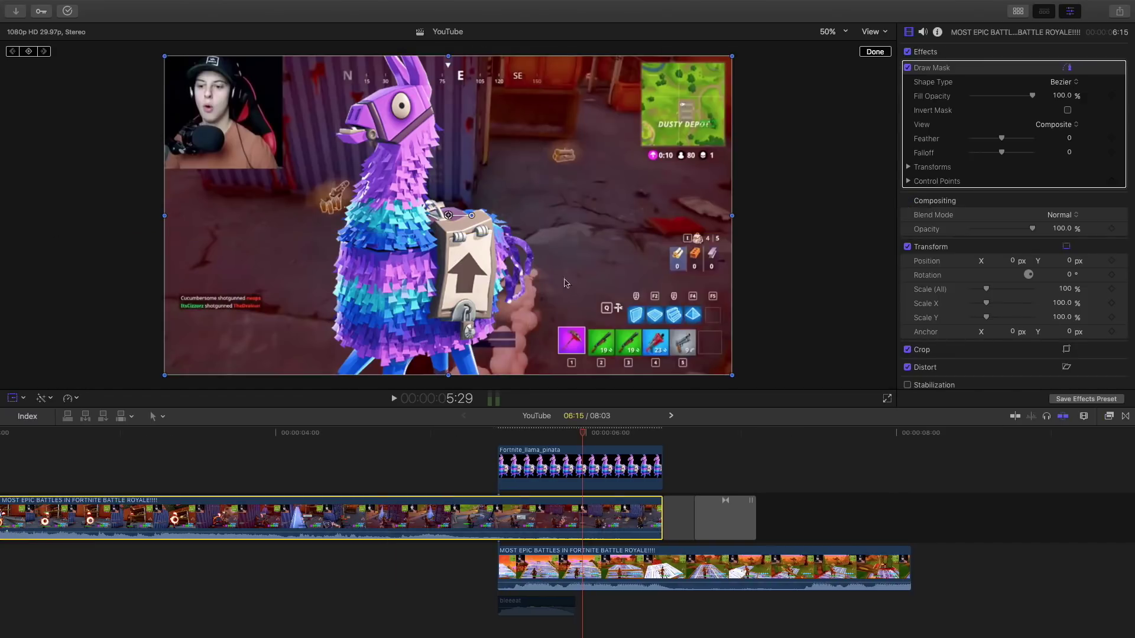
left_click_drag(574, 424, 512, 429)
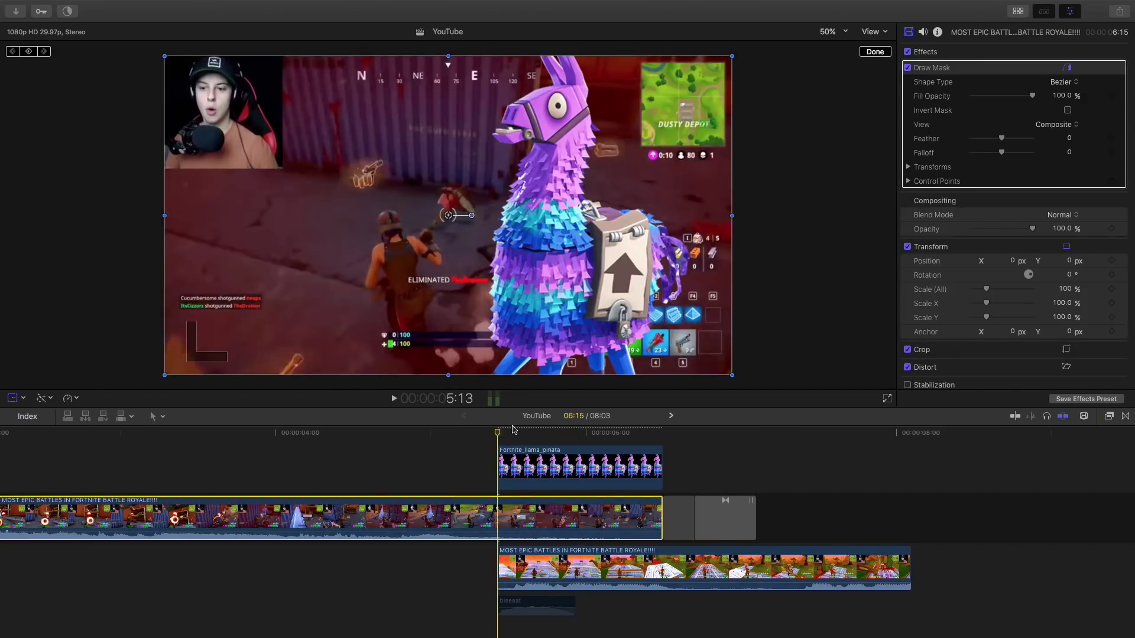
key("space")
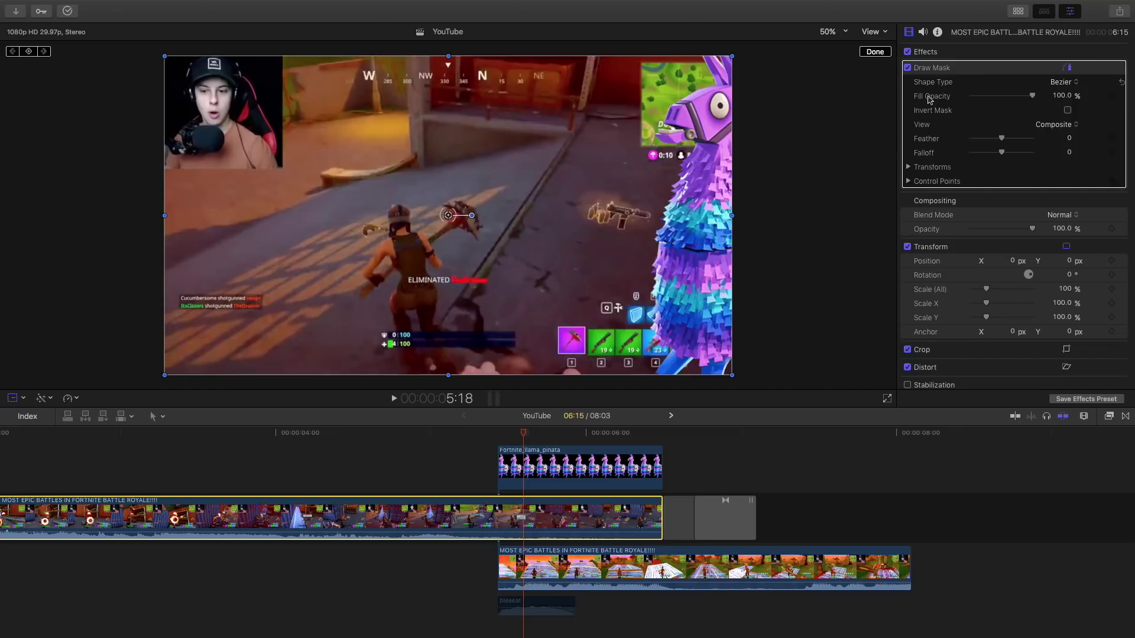
left_click(975, 100)
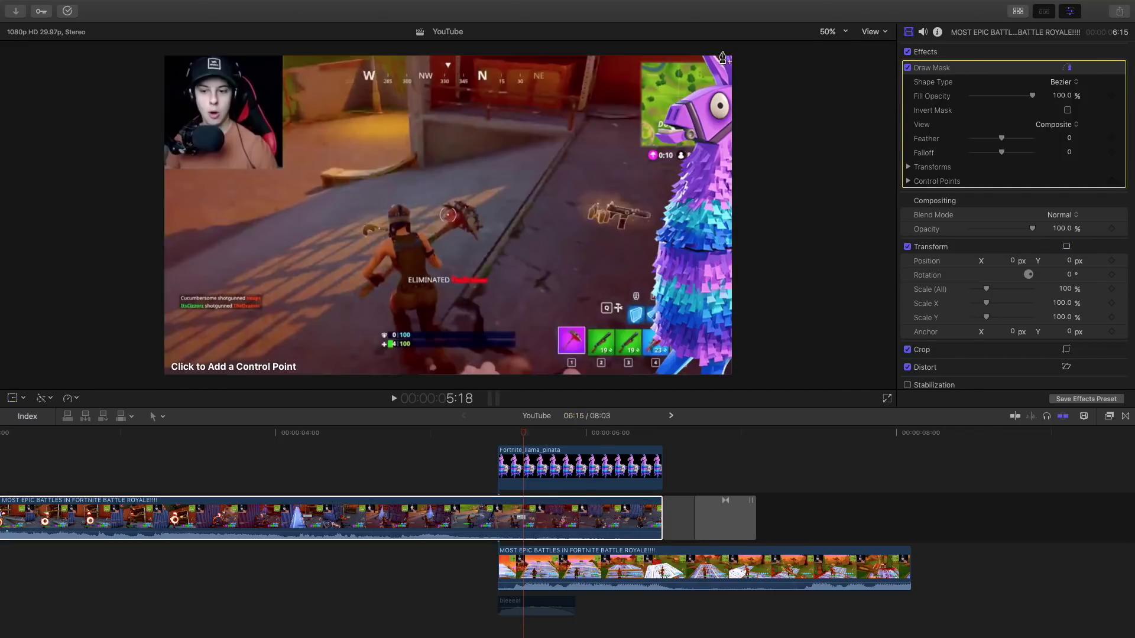
Place four mask points along and beyond the right frame edge, close the shape, and check Invert Mask.
left_click(722, 50)
left_click(718, 383)
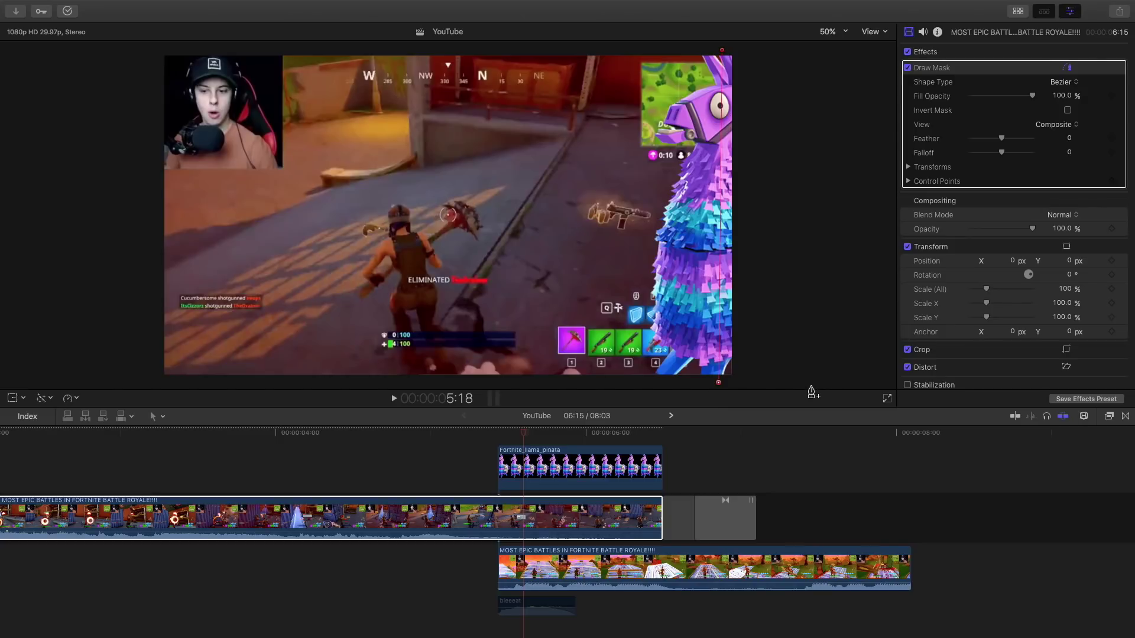
left_click(811, 385)
left_click(810, 53)
left_click(721, 51)
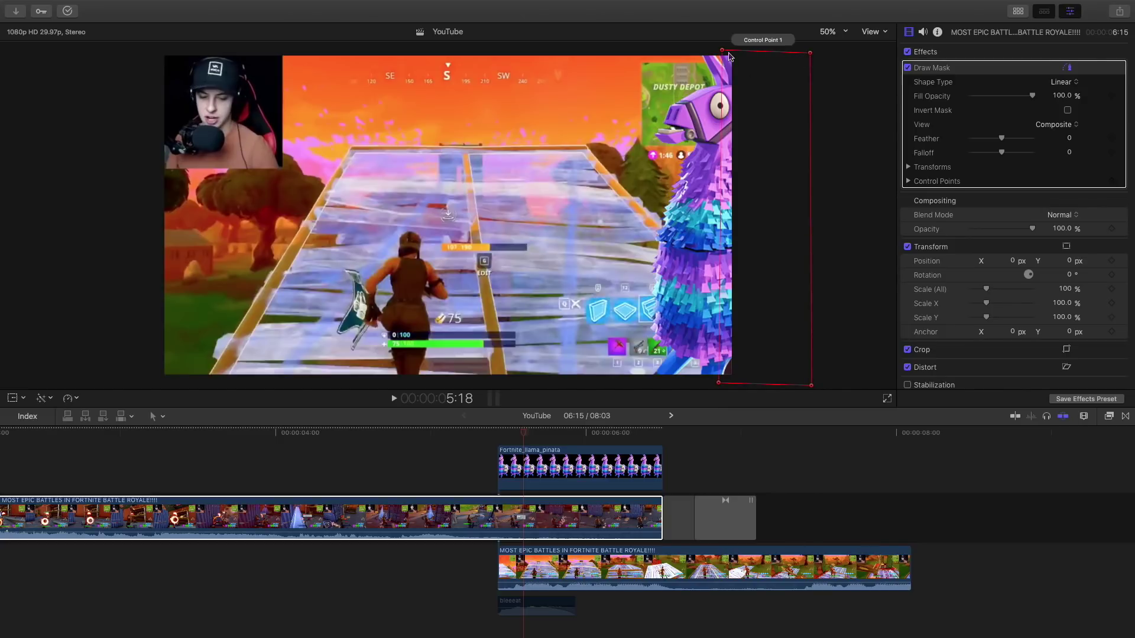
left_click(1067, 112)
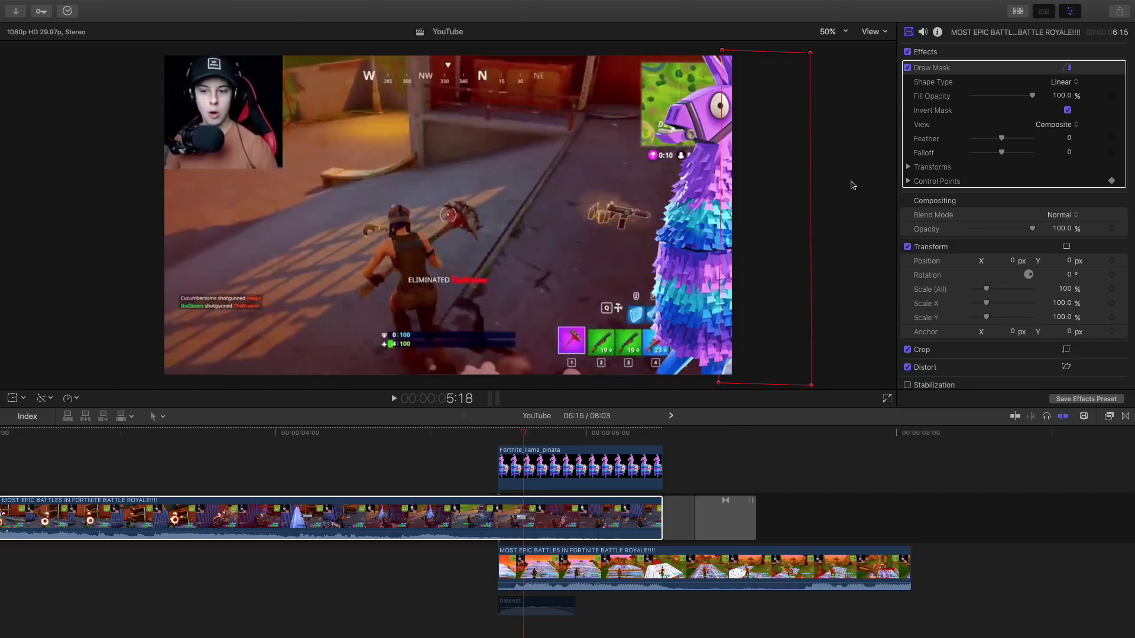
key("Right")
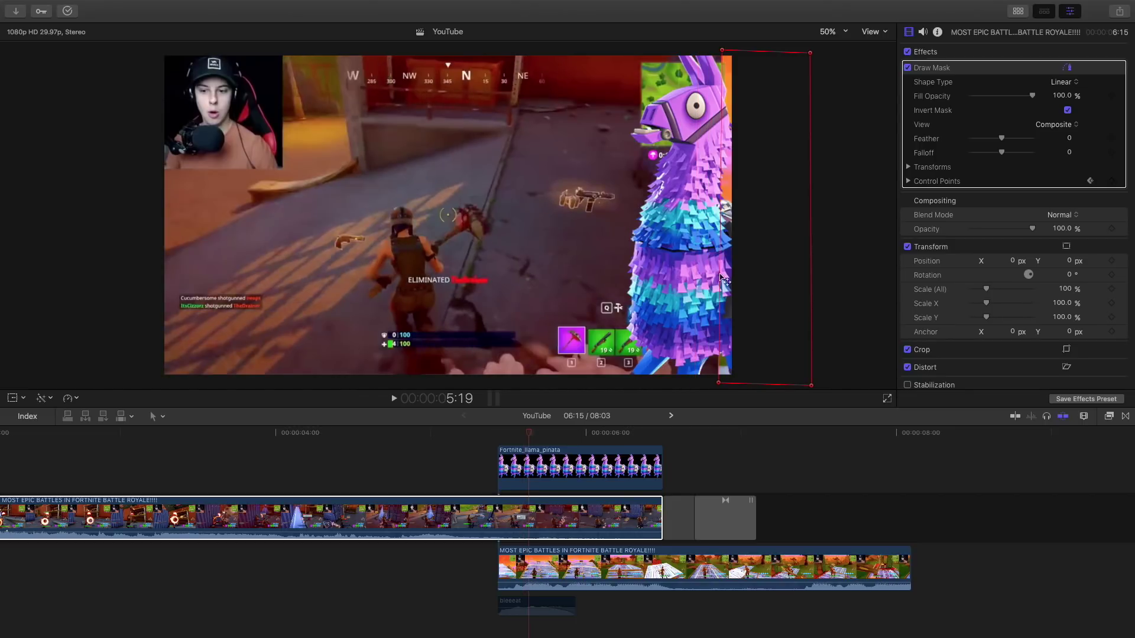
Drag the mask's left control points leftward over two successive frames to keyframe the sweep.
left_click_drag(719, 207, 700, 220)
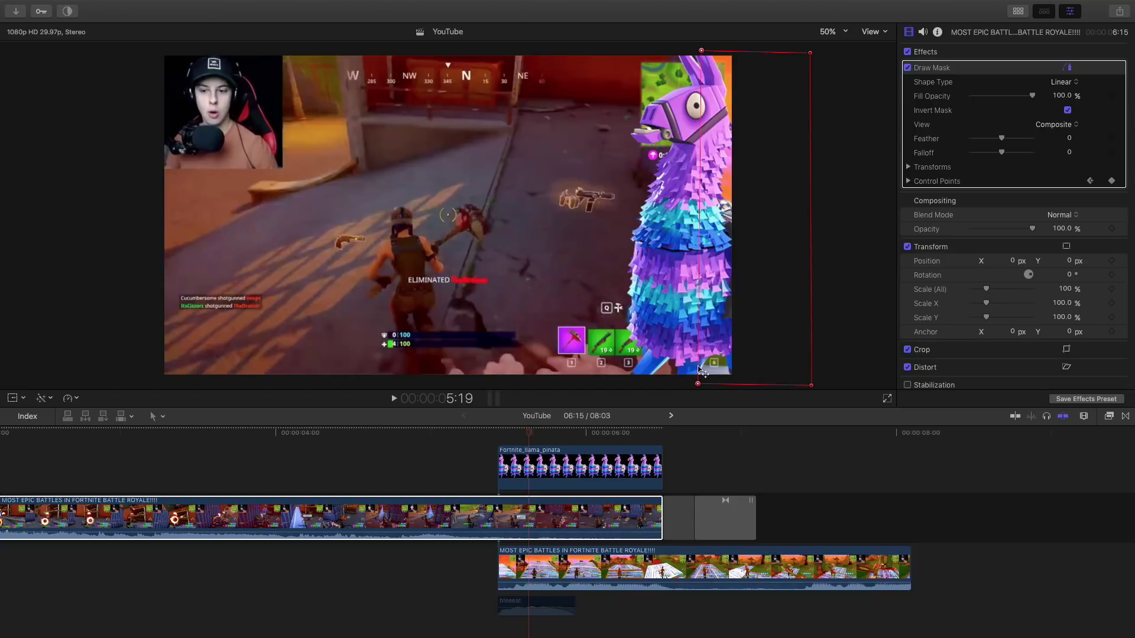
key("Right")
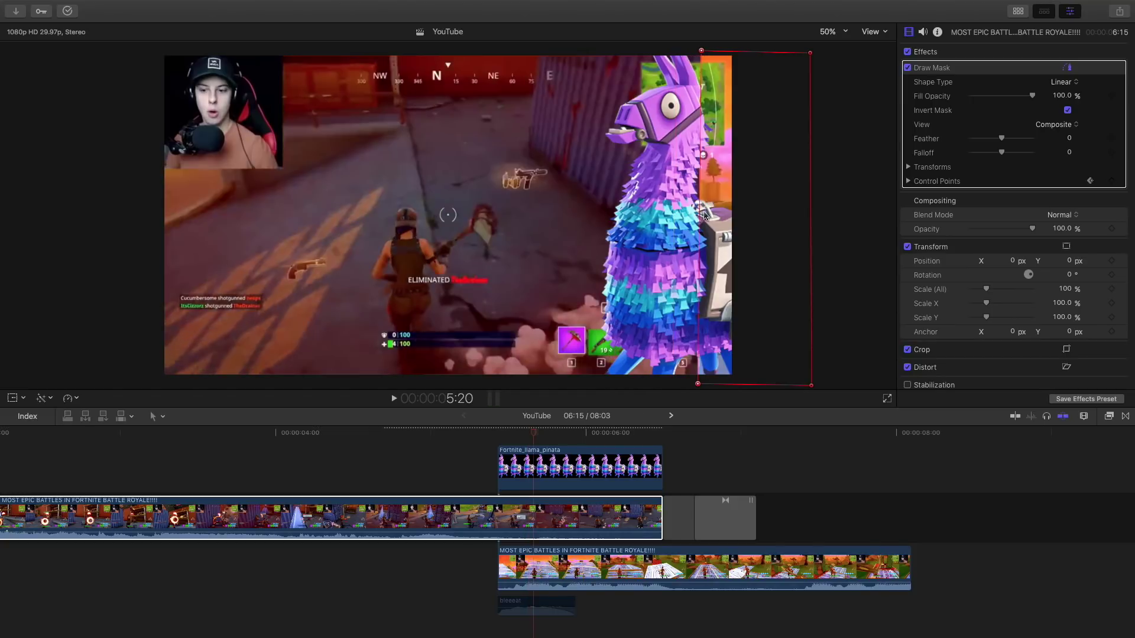
left_click_drag(701, 220, 161, 225)
key("Right")
key("Right")
key("Right")
key("Right")
key("Right")
key("Right")
key("Right")
key("Right")
key("Right")
key("Right")
key("Right")
key("Right")
key("Right")
key("Right")
key("Right")
key("Right")
key("Right")
key("Right")
key("Right")
key("Right")
key("Right")
key("Right")
key("Right")
key("Right")
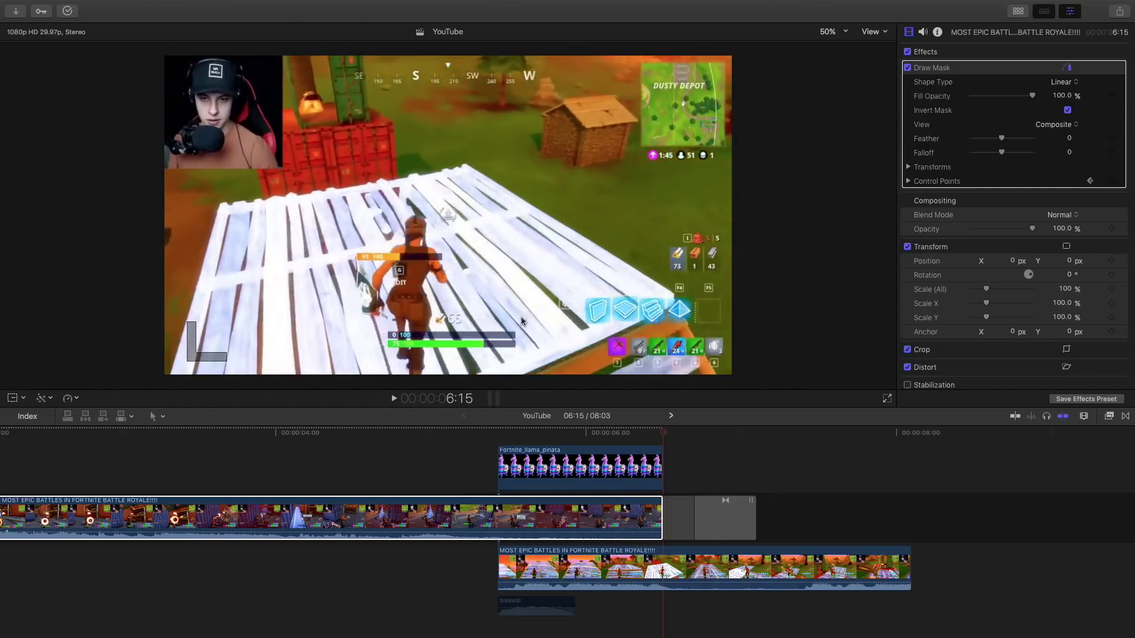
Select the llama clip and return to 5:25 to check its position.
left_click(626, 458)
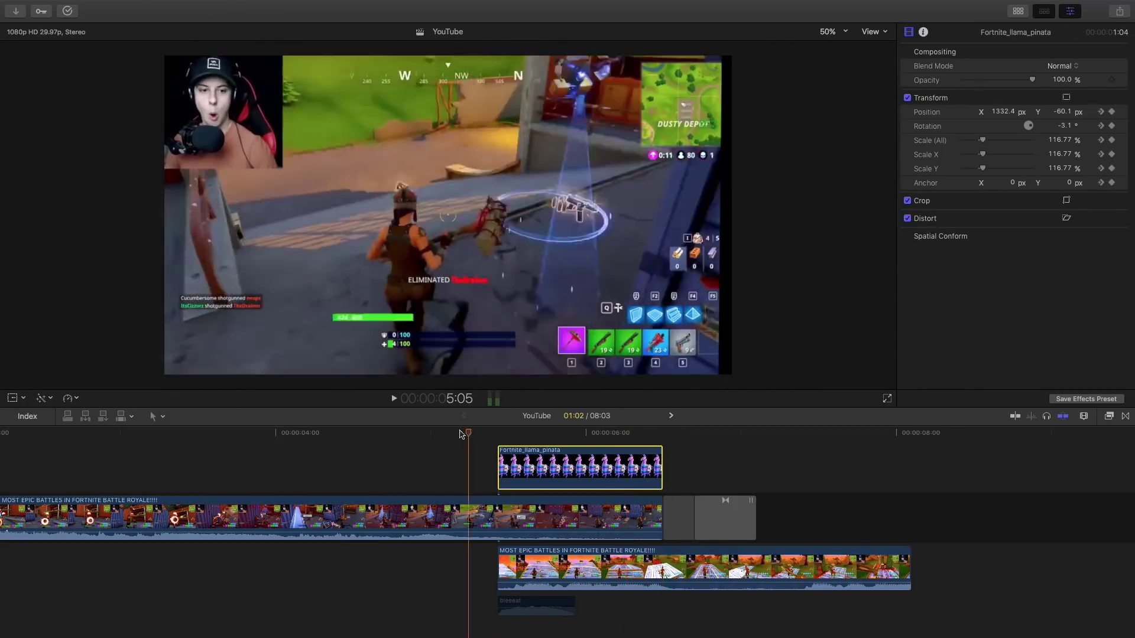
key("Left")
key("Left")
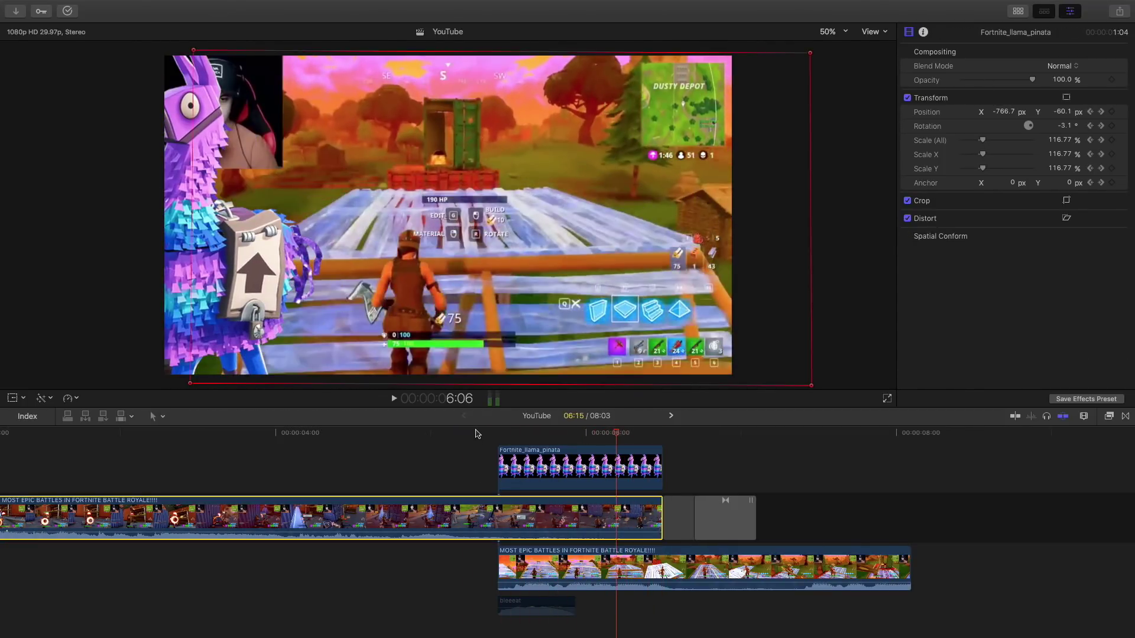
left_click(473, 517)
left_click(562, 467)
Apply the Blur category's Directional effect (Amount 25) to the llama clip.
left_click(1109, 416)
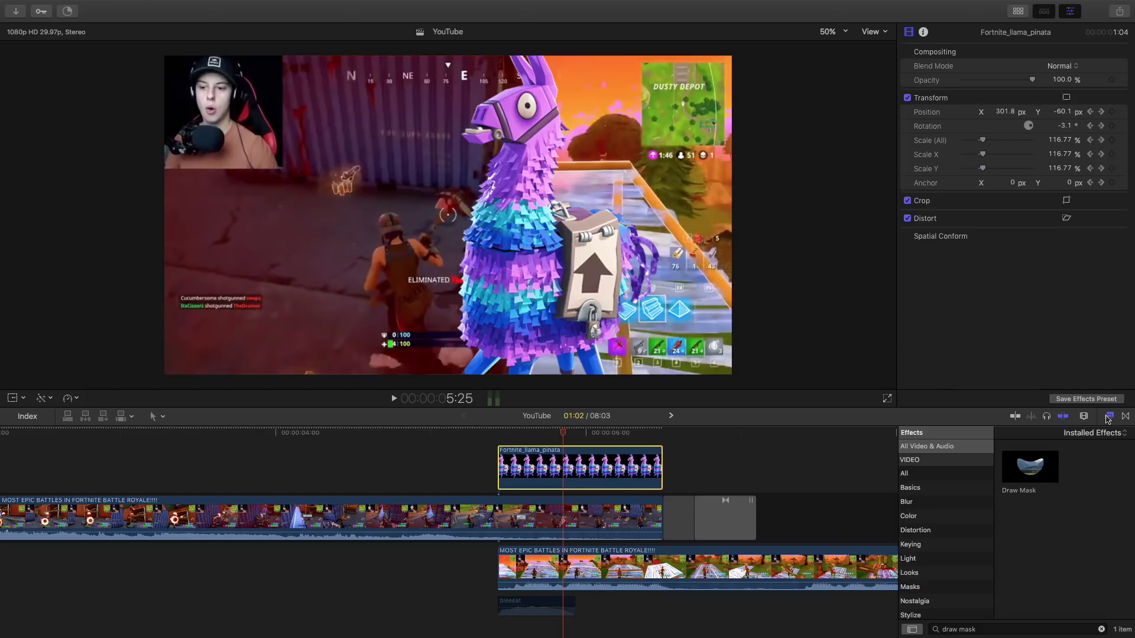
left_click(1101, 629)
left_click(925, 502)
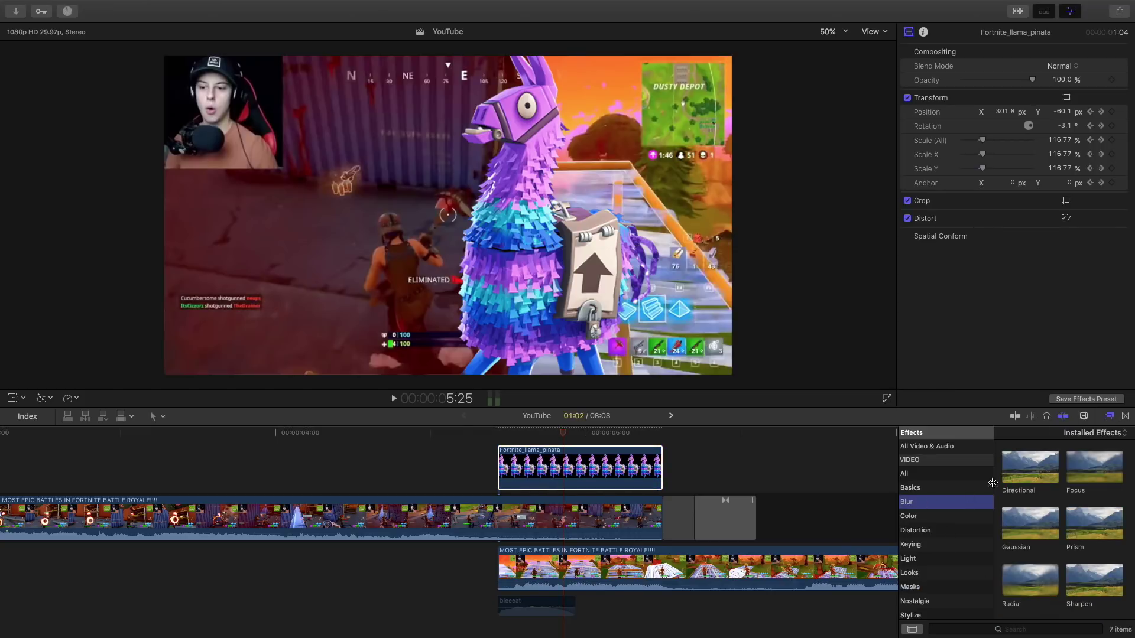
left_click_drag(1018, 475, 613, 476)
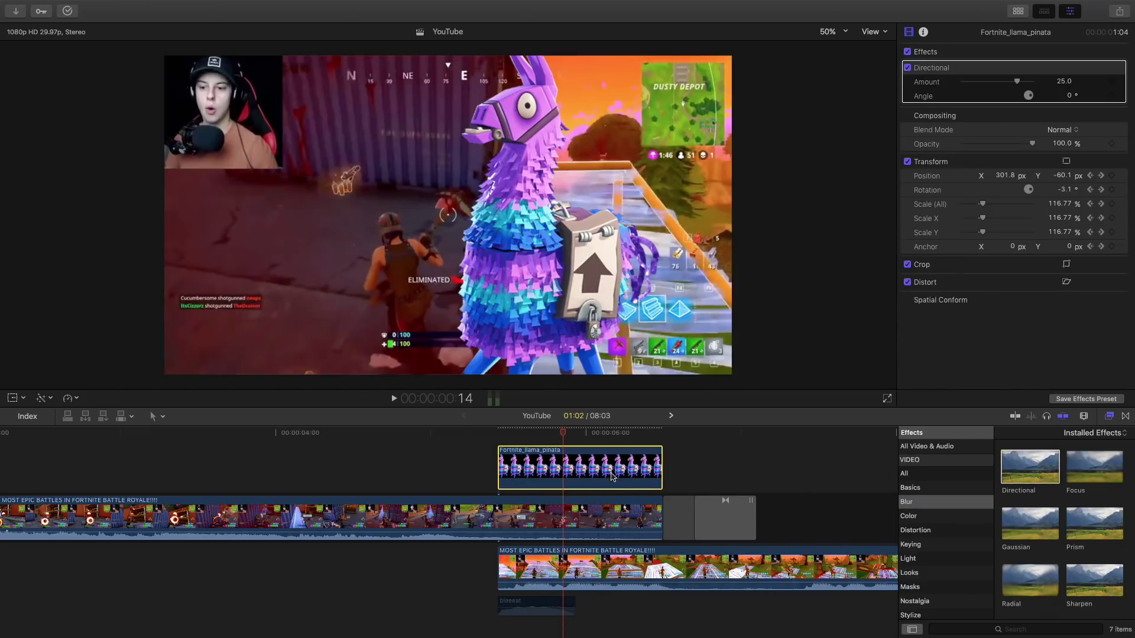
left_click(1109, 416)
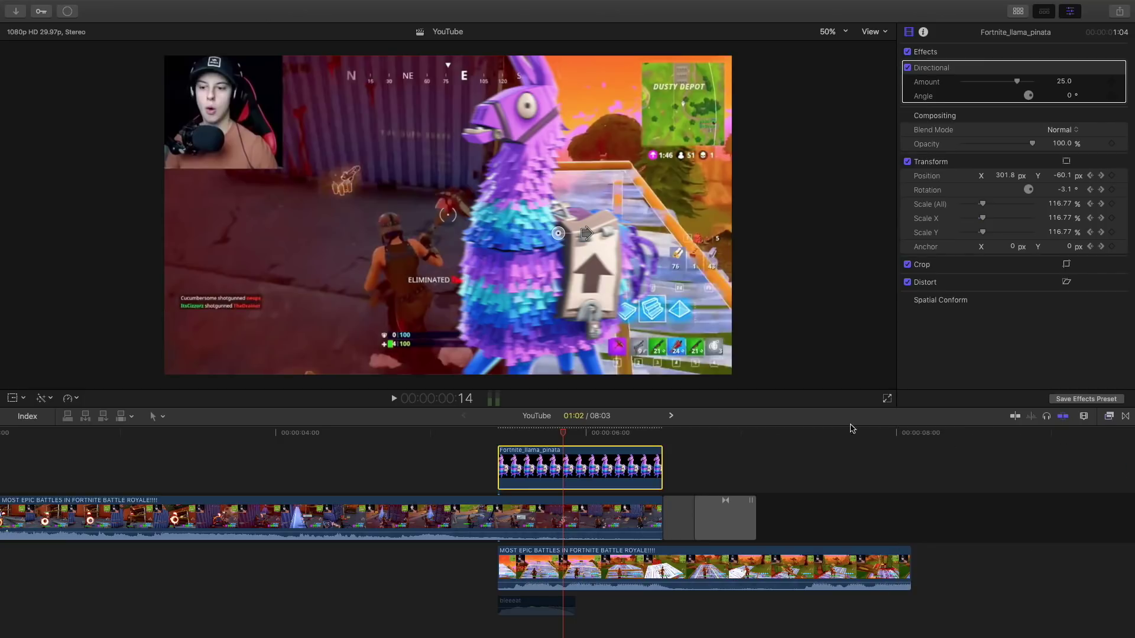
Play and scrub the blurred llama transition from 4:26.
left_click(408, 436)
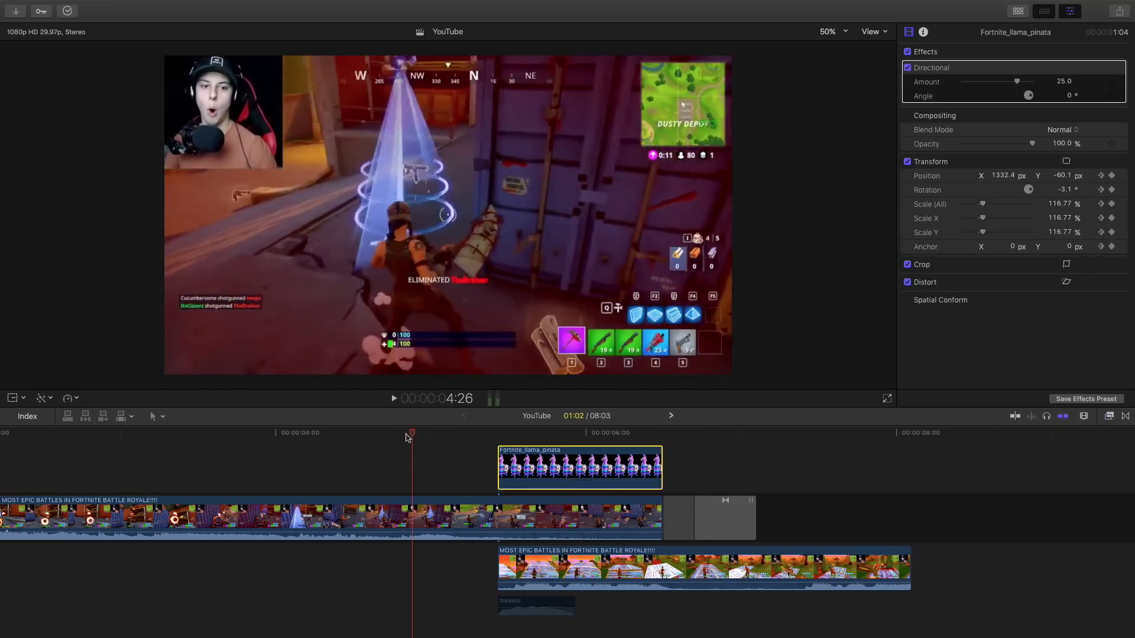
key("space")
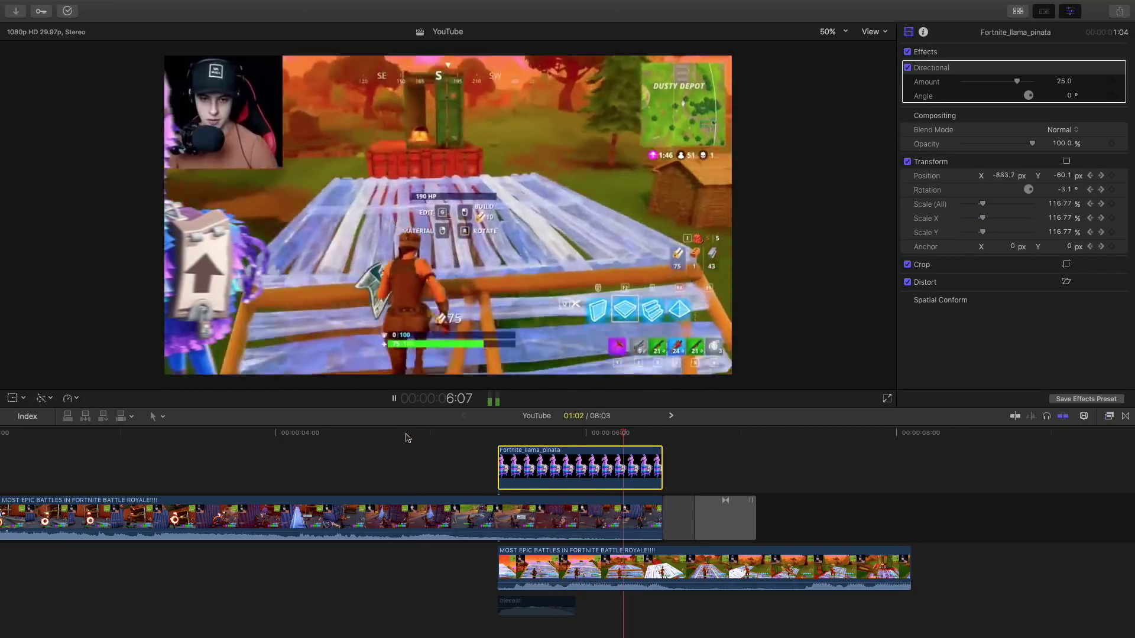
key("space")
left_click_drag(561, 435, 586, 431)
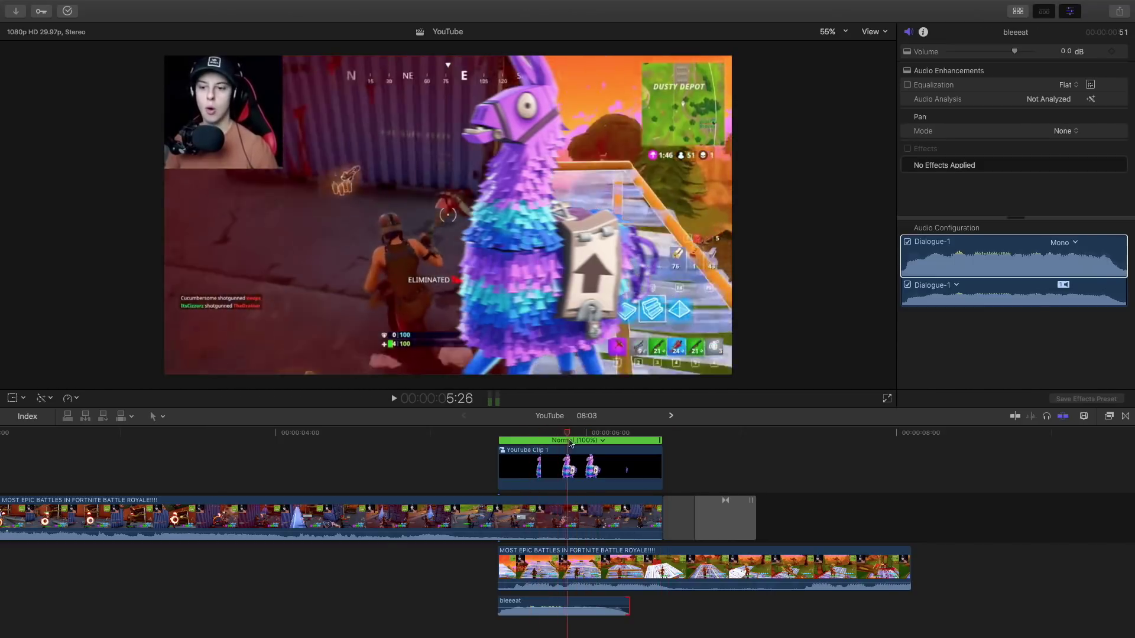
left_click_drag(570, 433, 434, 438)
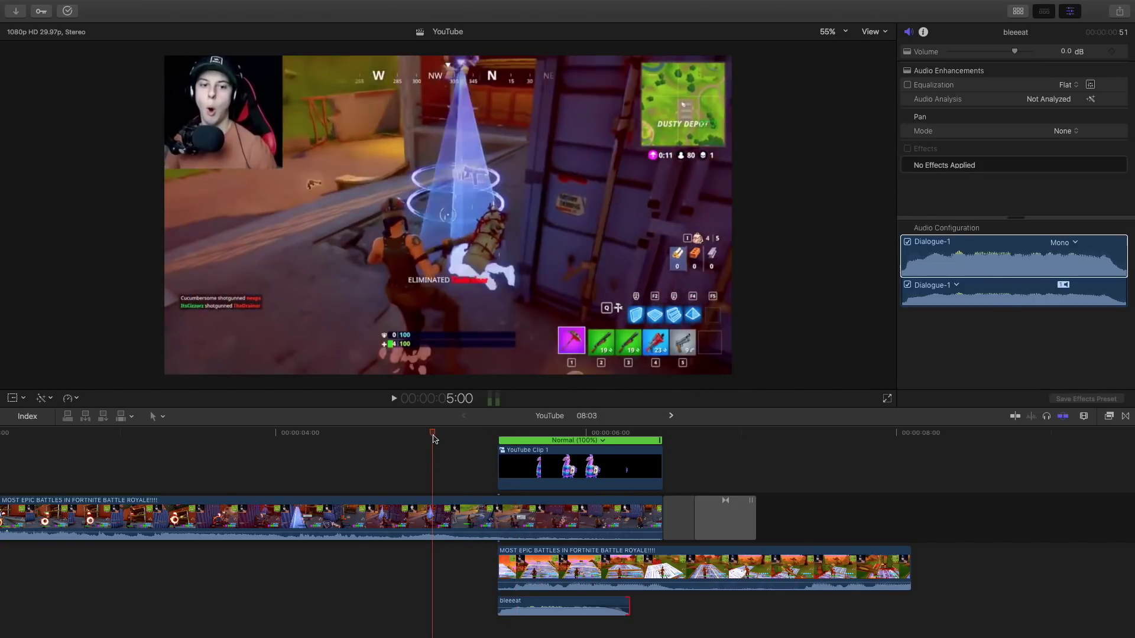